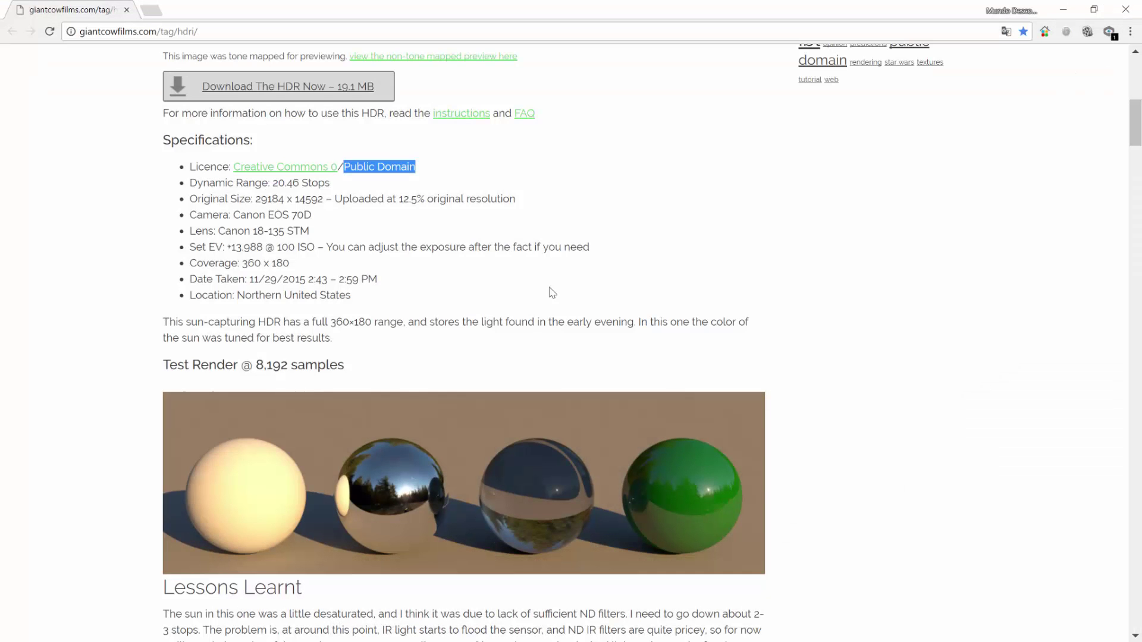
- Review the Evening Sun HDR page on giantcowfilms.com, including its preview, download link, licence, specifications and web address
scroll(645, 283, up, 9)
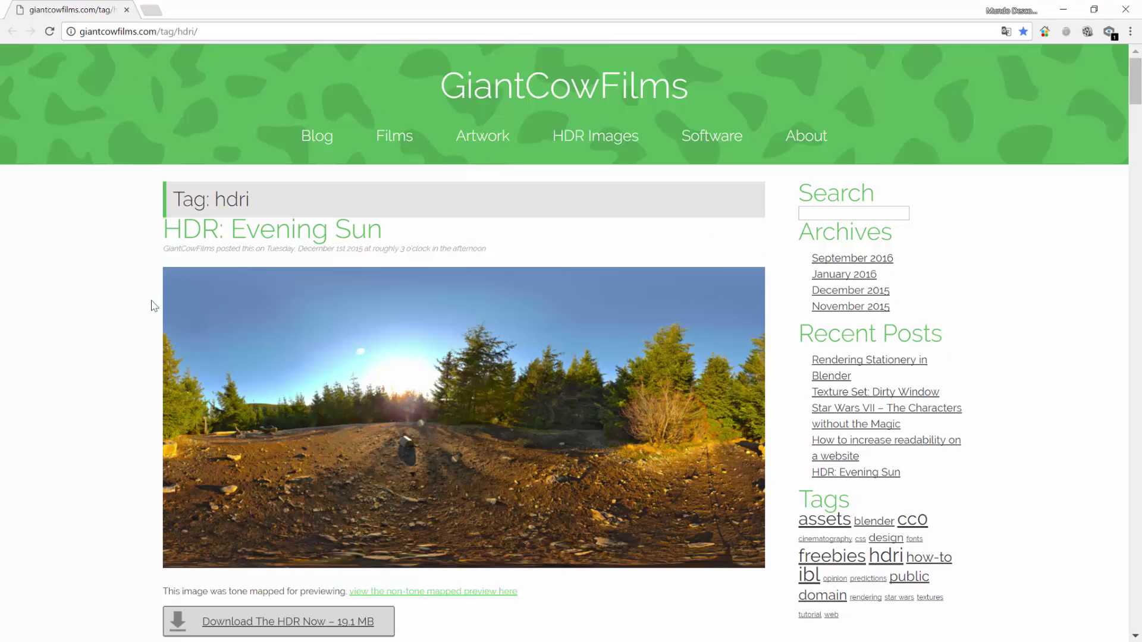
scroll(153, 304, down, 3)
scroll(250, 193, up, 2)
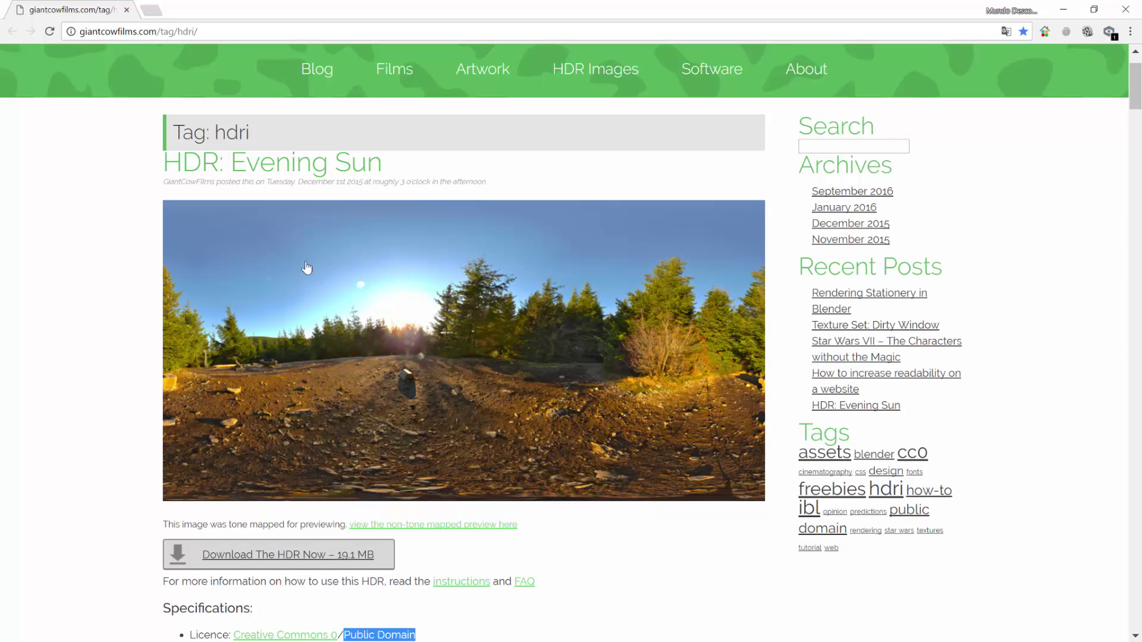
scroll(400, 392, down, 3)
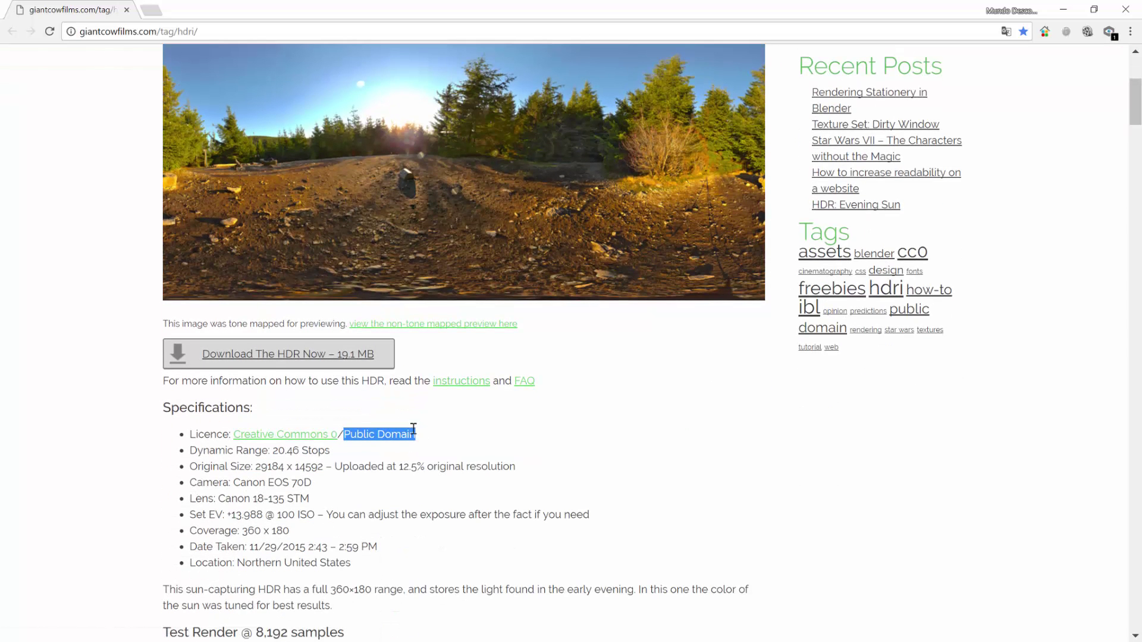
scroll(439, 429, up, 1)
scroll(439, 425, up, 1)
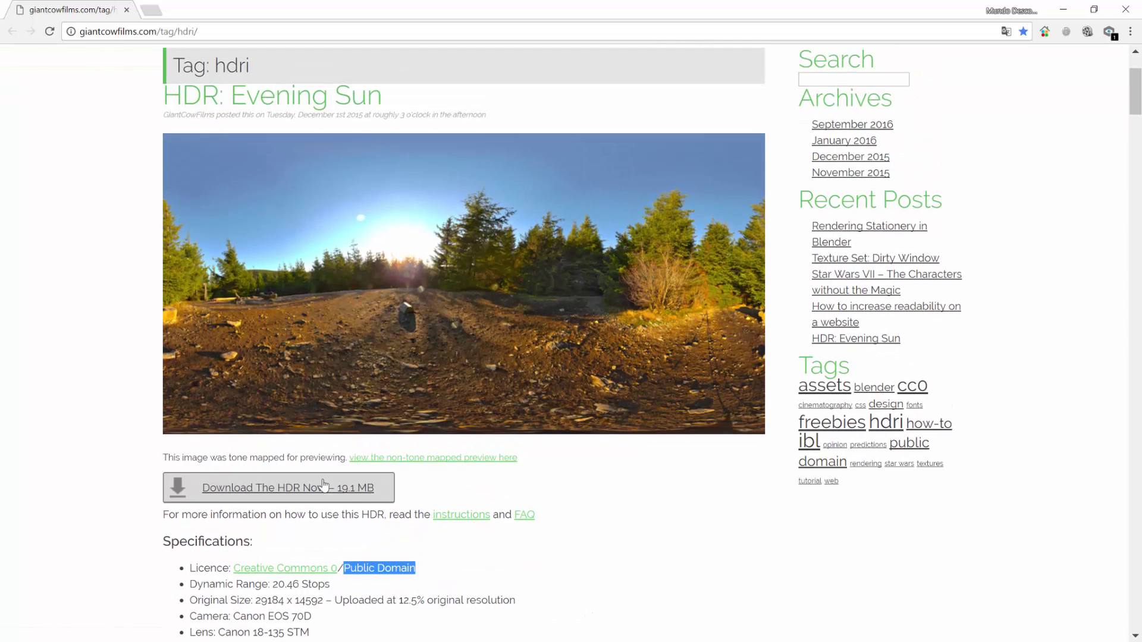
click(211, 30)
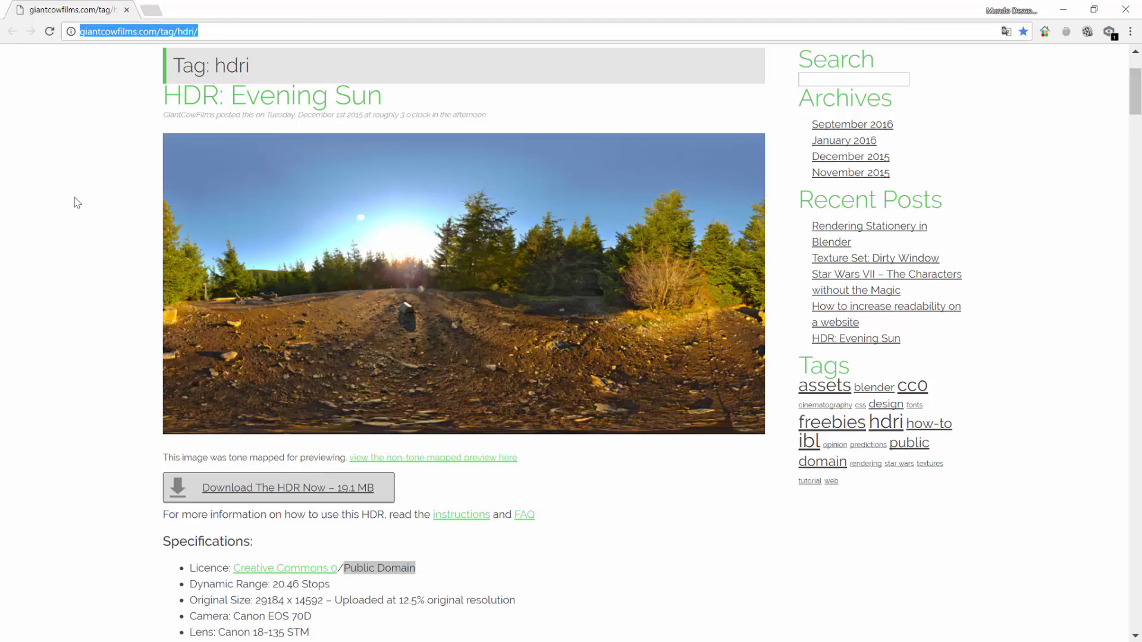
- Switch to Blender and assign an environment image texture (Imagen de entorno) to the World surface colour
click(1067, 11)
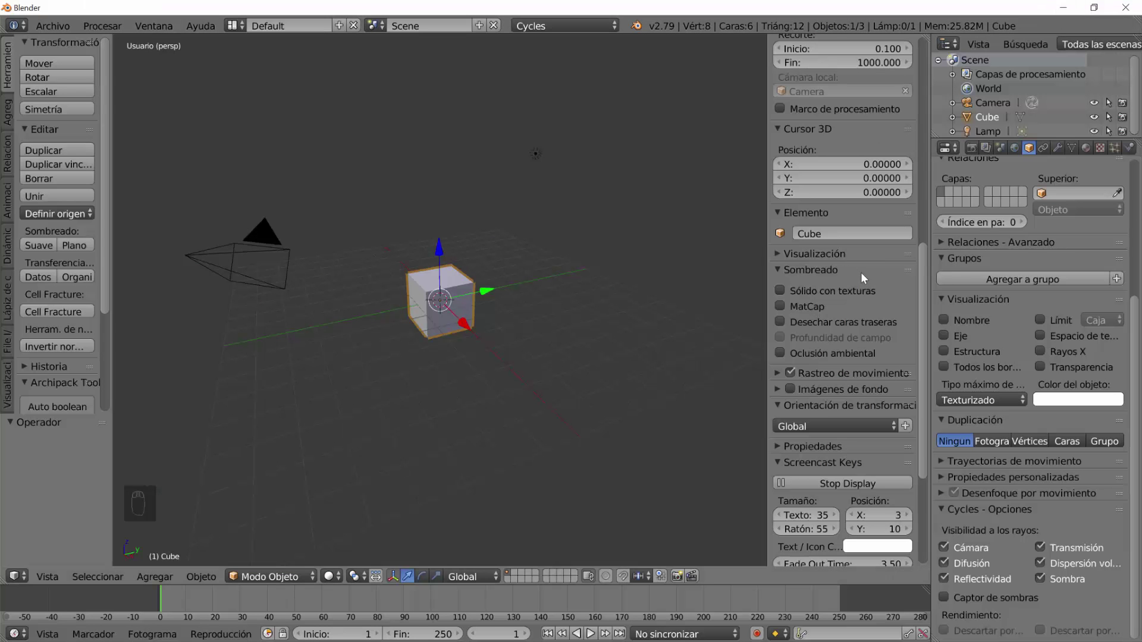
click(1014, 147)
click(1054, 266)
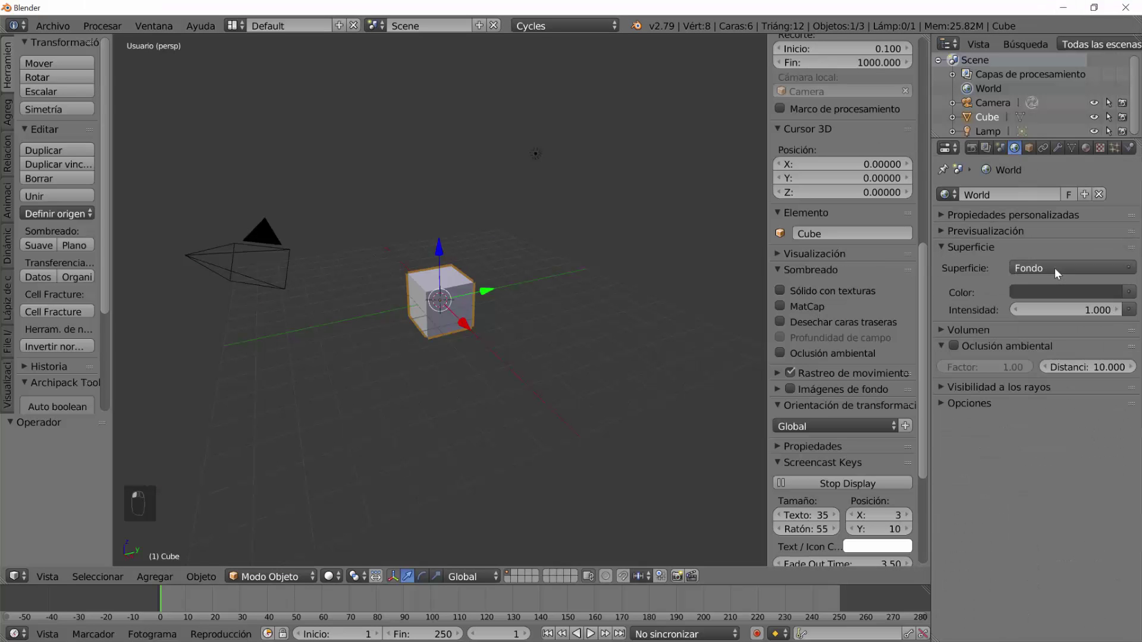
click(1128, 293)
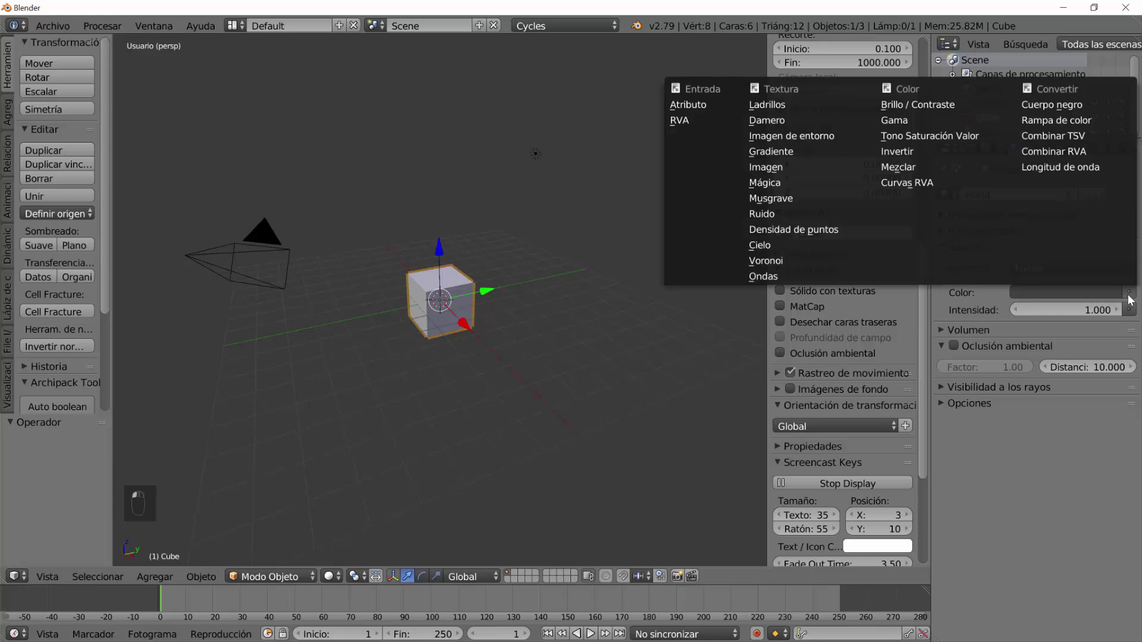
click(819, 135)
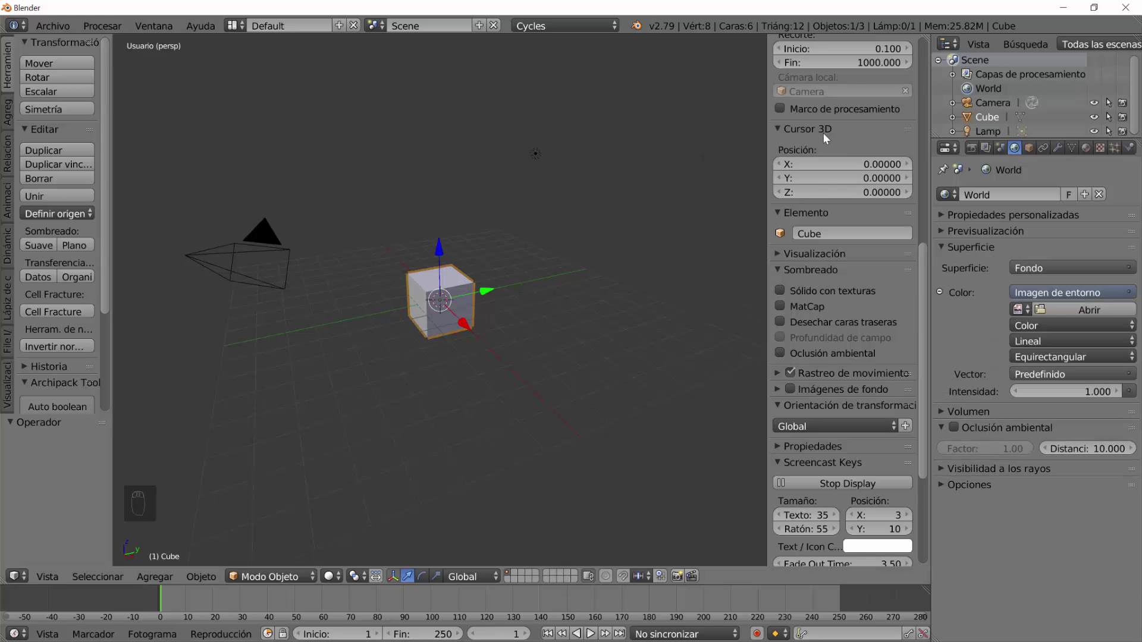
- Load Evening Sun.hdr from the HDR Environment Mapa folder as the environment image, browsing the files as thumbnails
click(1045, 312)
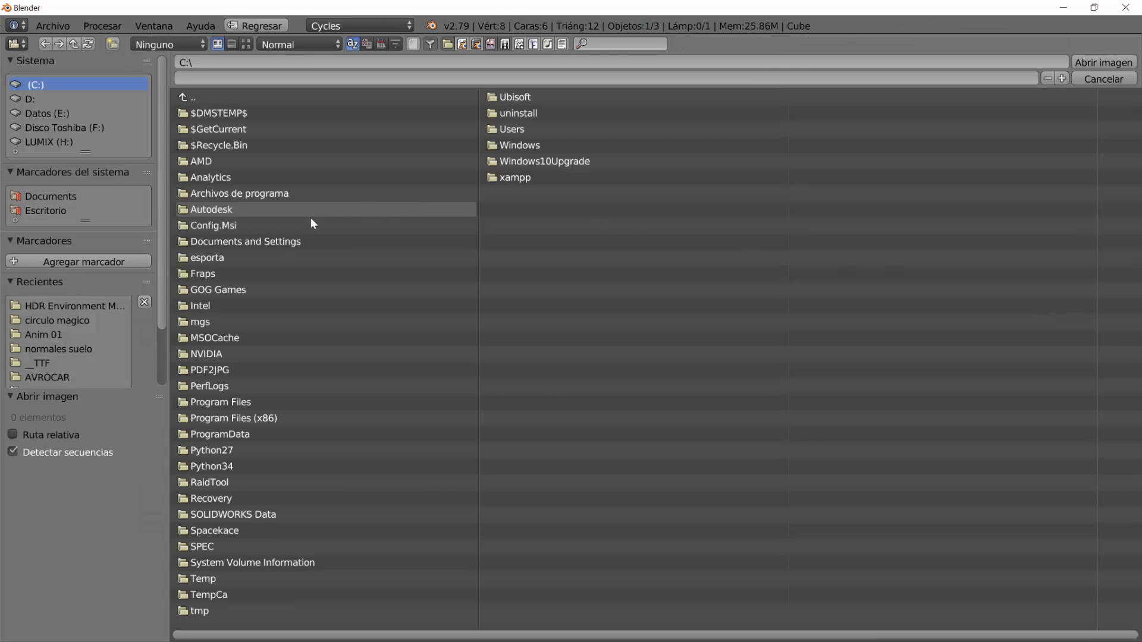
click(81, 307)
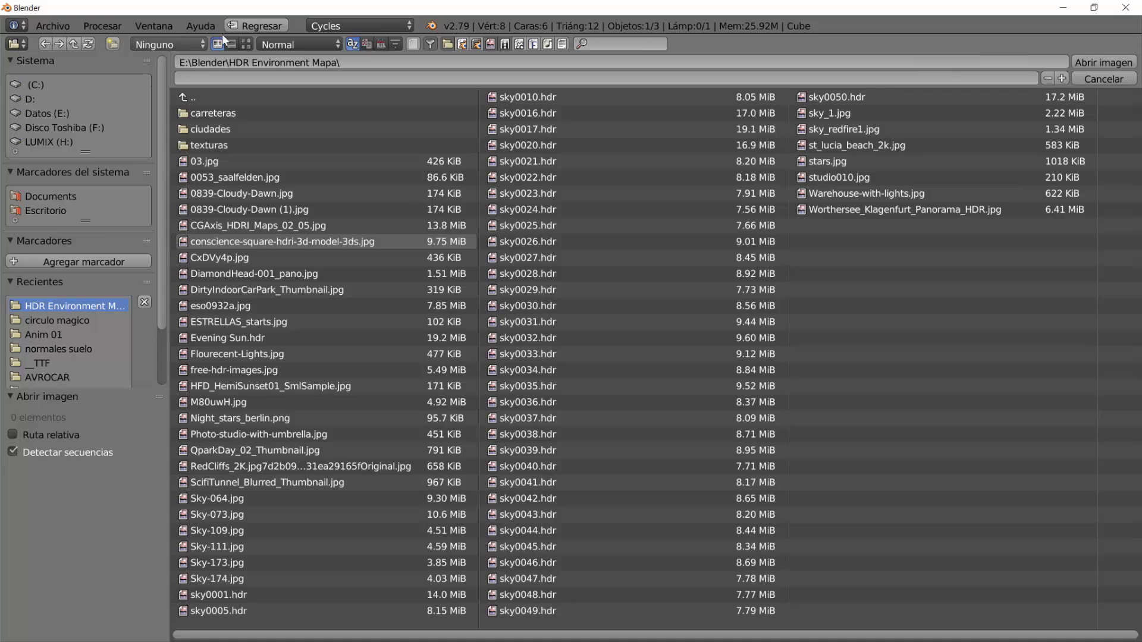
click(246, 43)
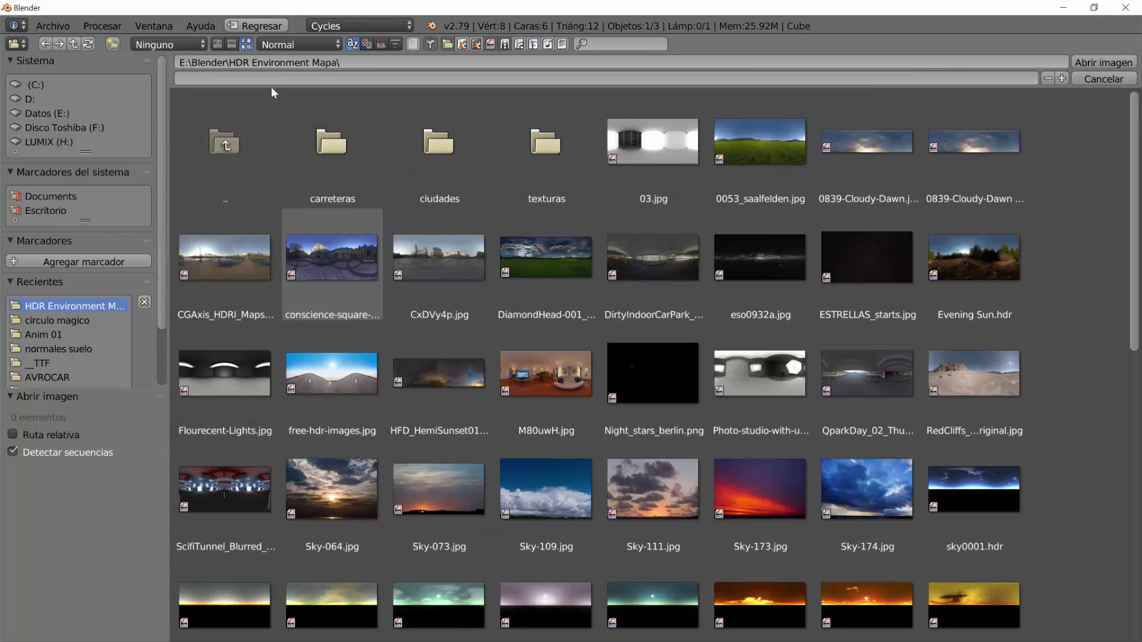
click(955, 266)
double_click(957, 266)
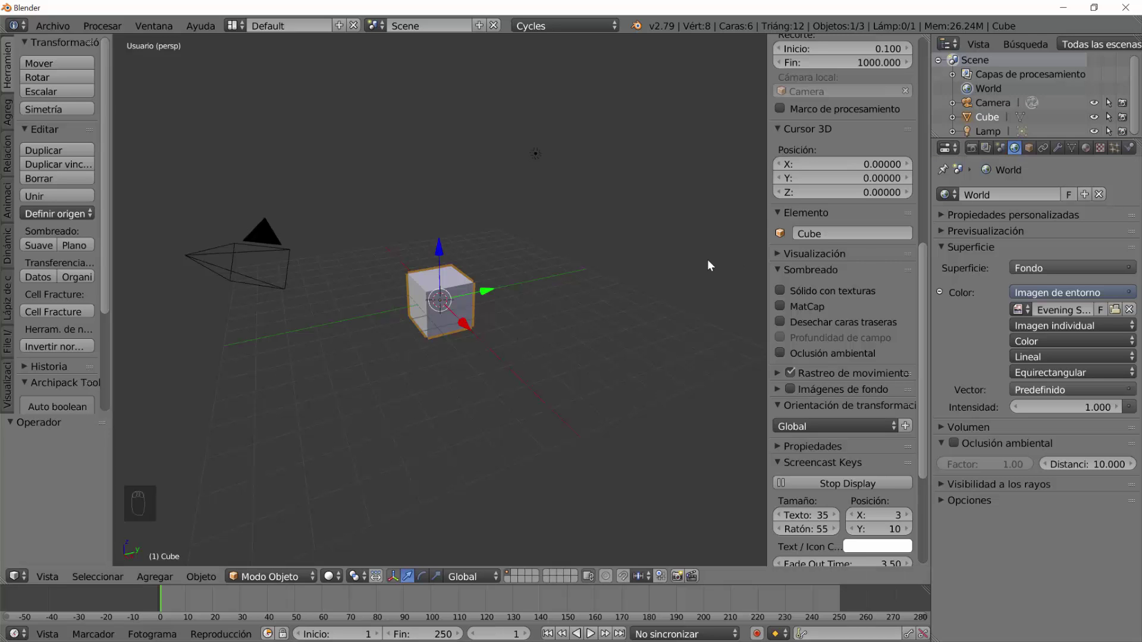
- Hide both side panels of the 3D view and split it vertically into two equal views
key(n)
key(t)
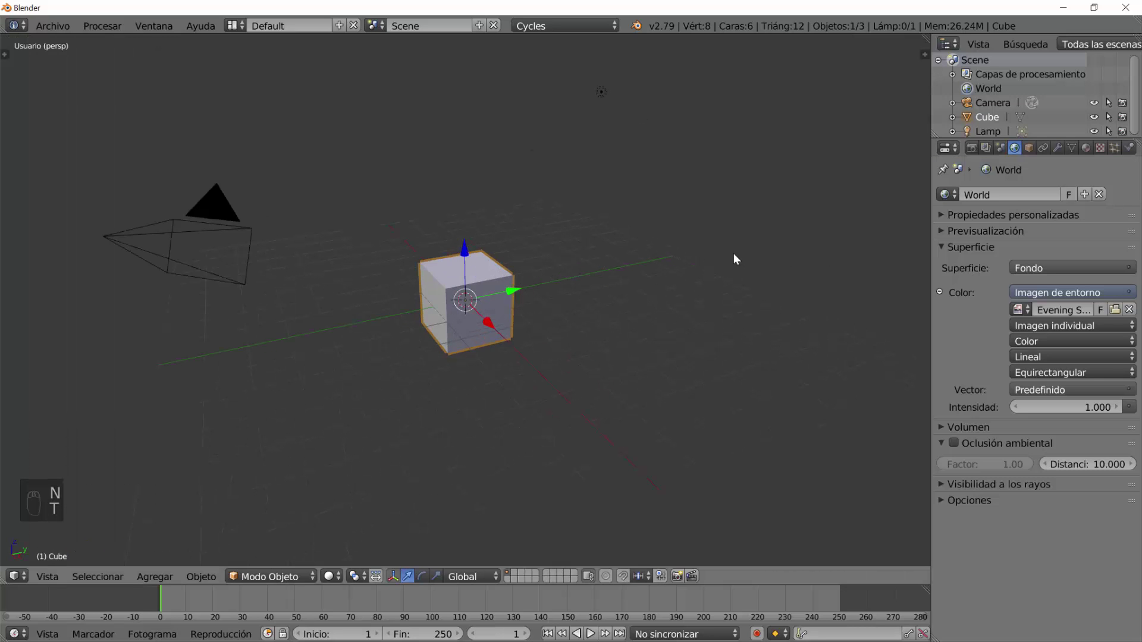
drag(924, 41, 464, 102)
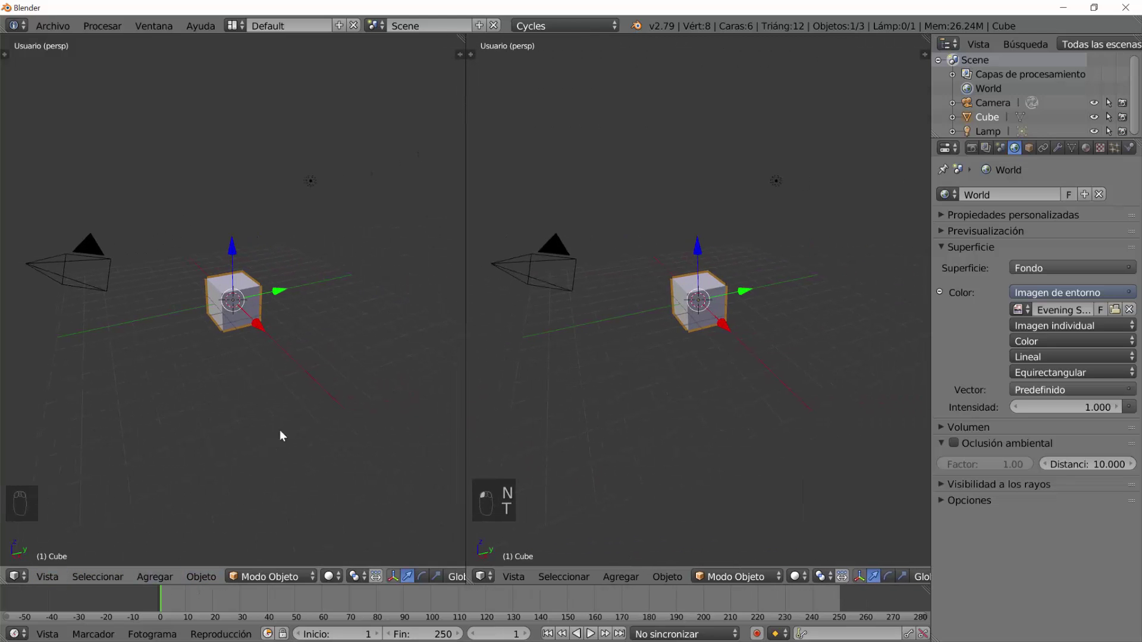
- Show one of the two 3D views through the camera with Procesado shading and inspect the cube's environment lighting from several angles
key(KP_0)
click(327, 577)
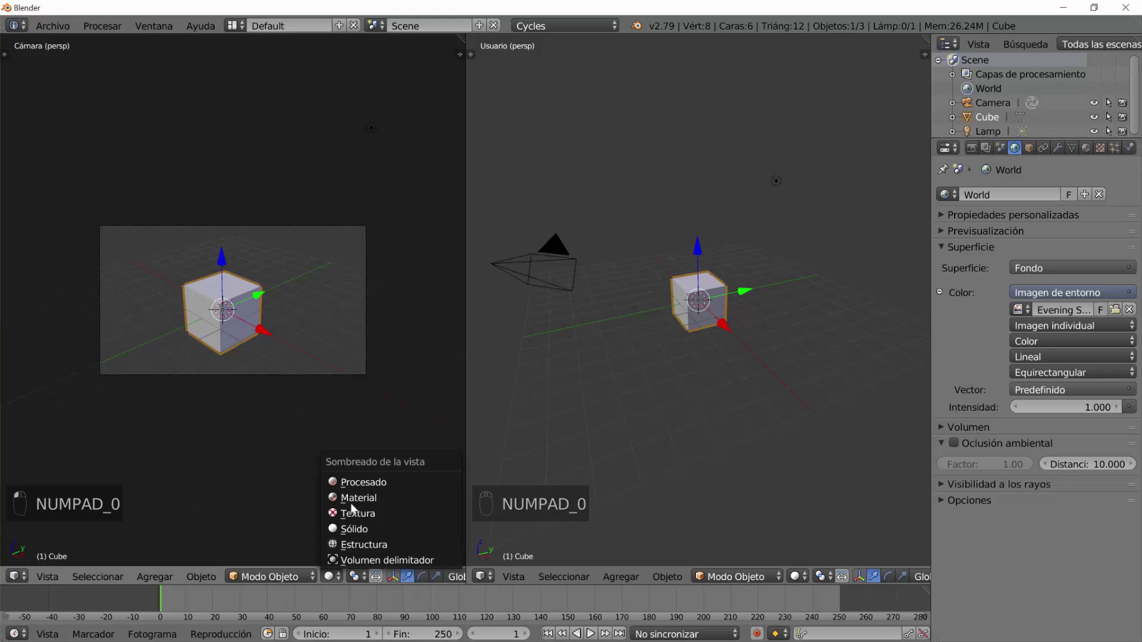
click(355, 480)
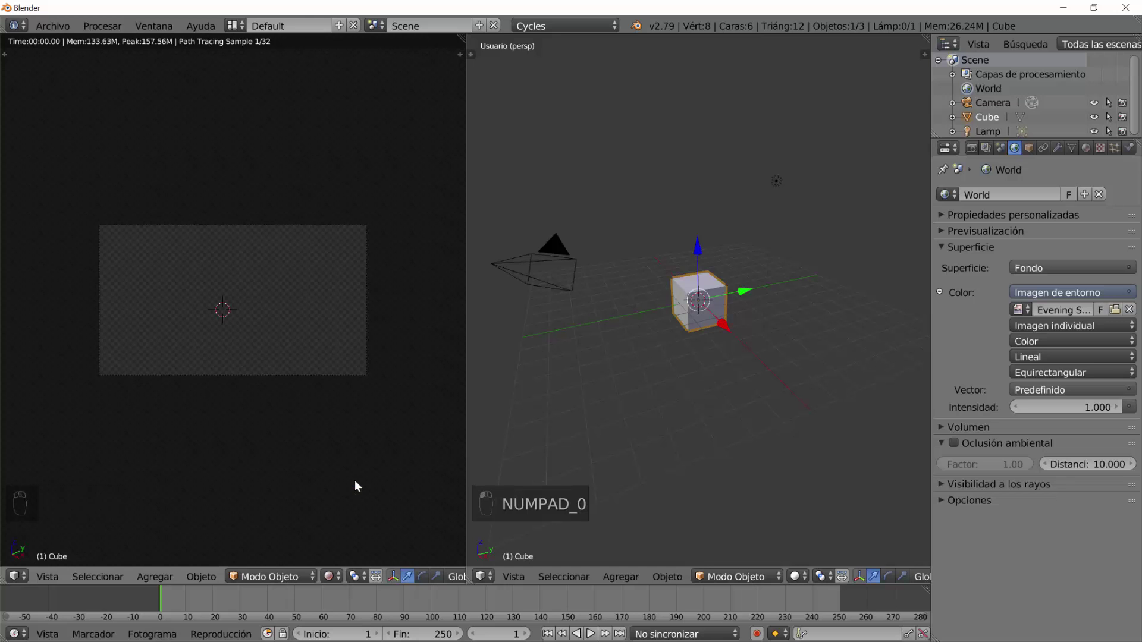
scroll(262, 322, up, 2)
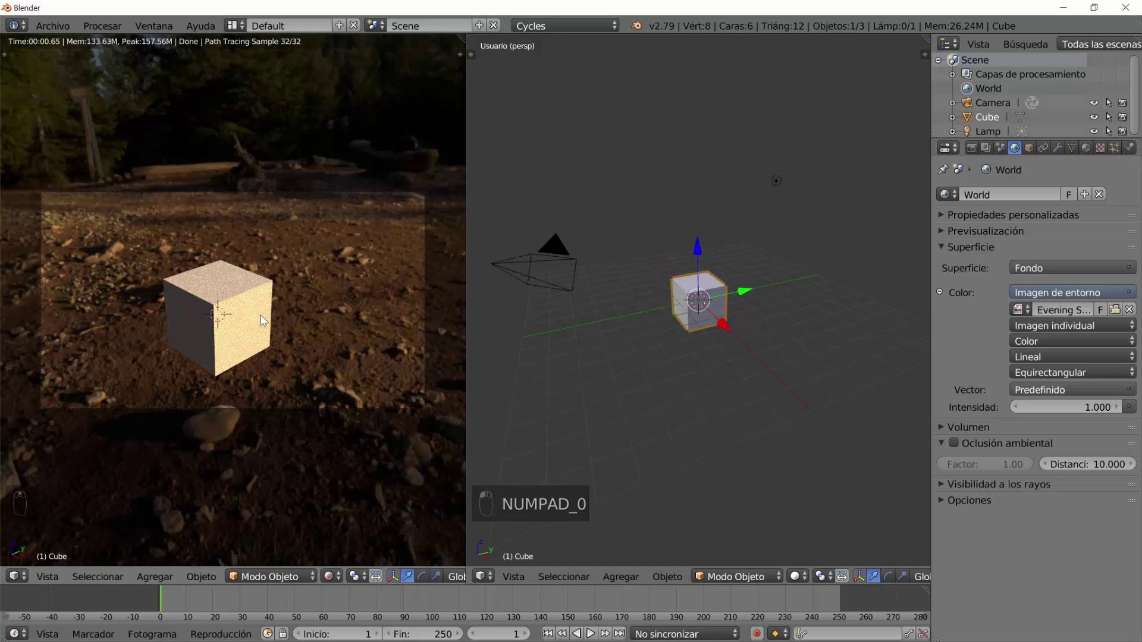
middle_drag(263, 321, 147, 384)
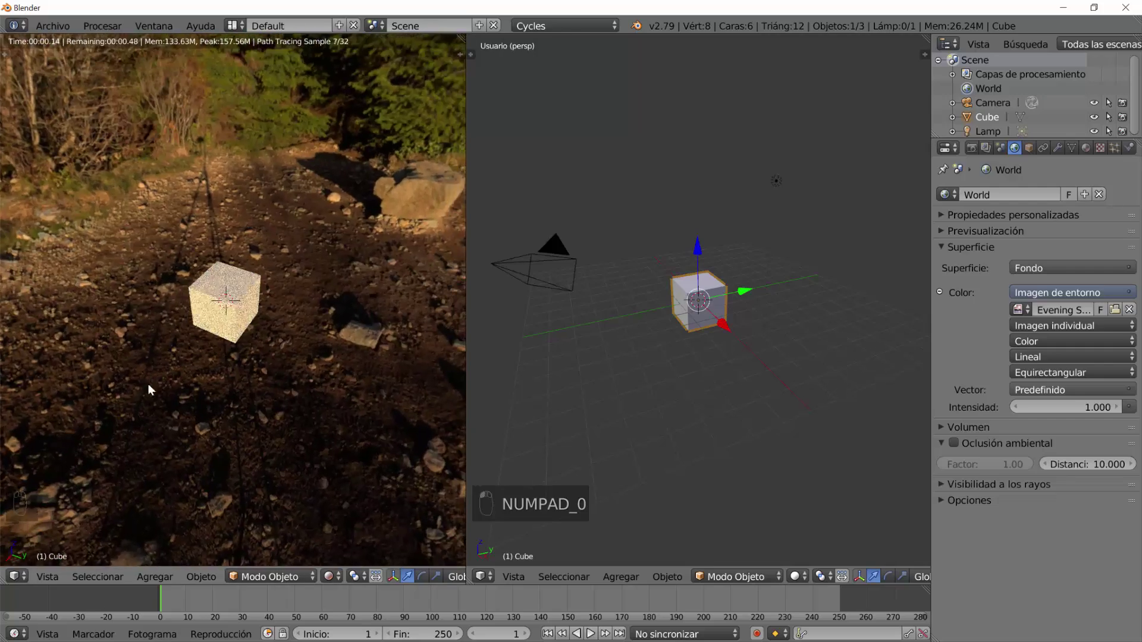
middle_drag(203, 315, 292, 312)
key(KP_0)
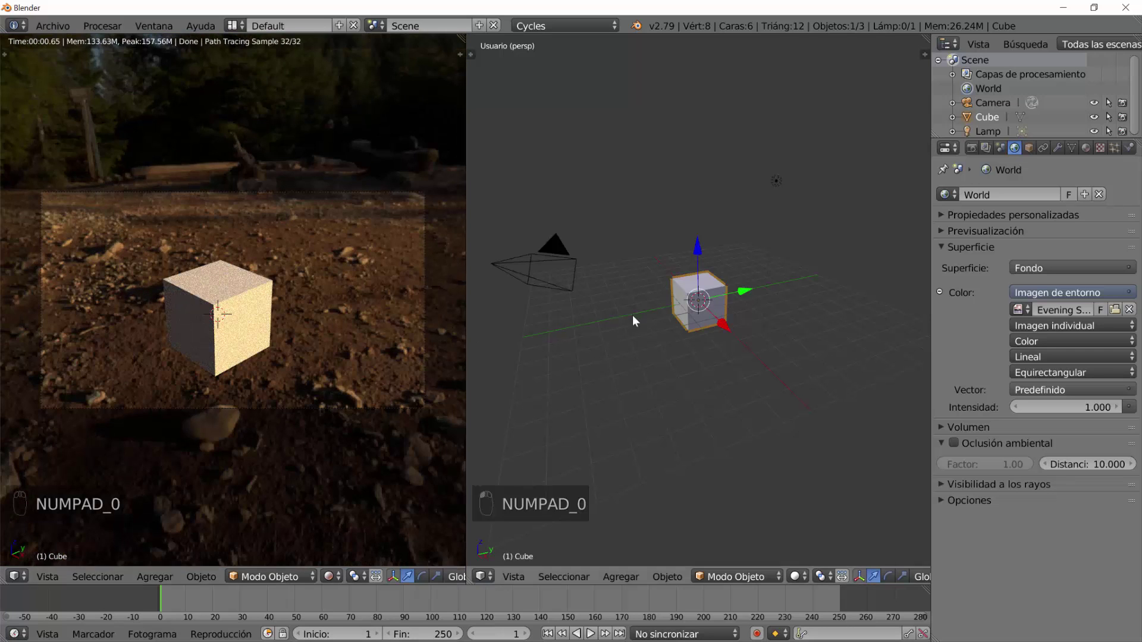
- Delete the default cube and add a UV sphere mesh (Esfera) in its place
key(x)
click(698, 308)
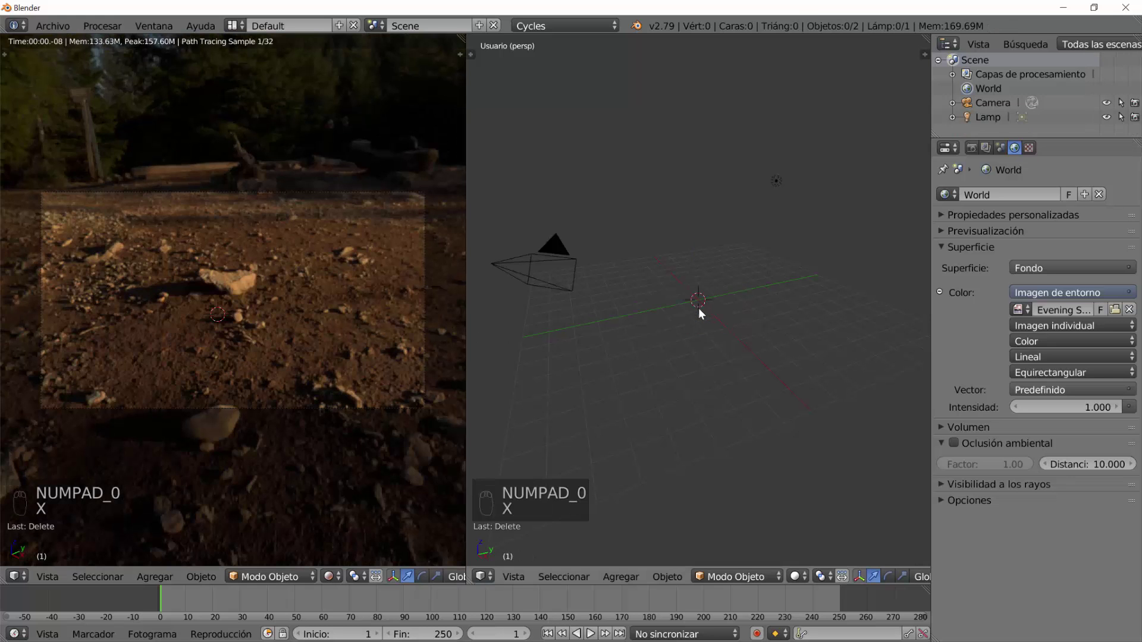
key(shift+a)
mouse_move(698, 309)
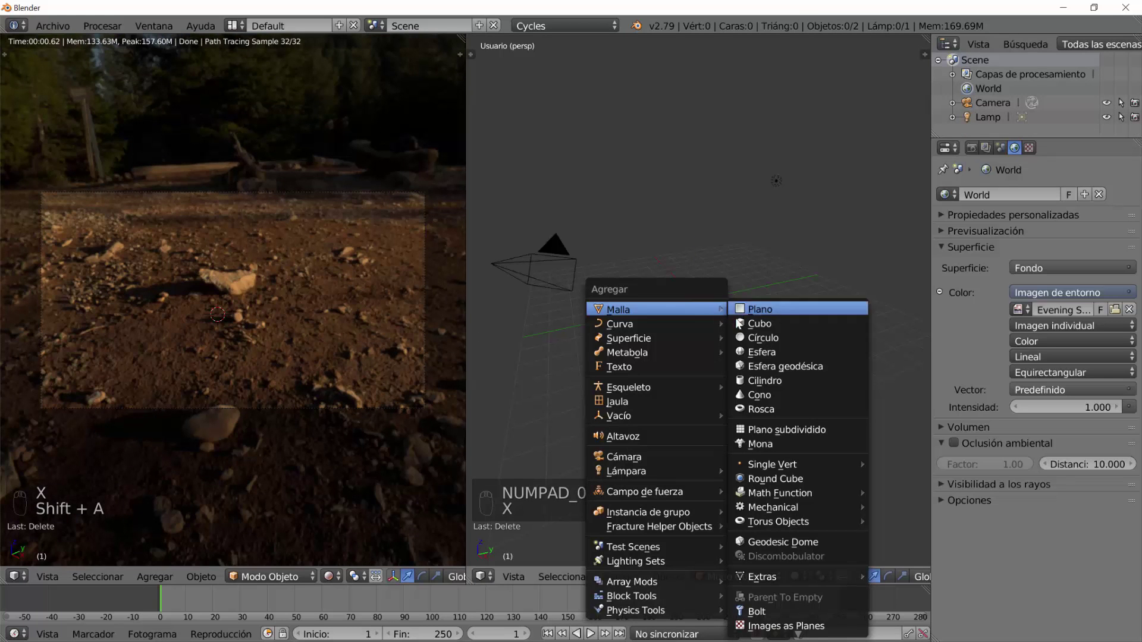
click(748, 352)
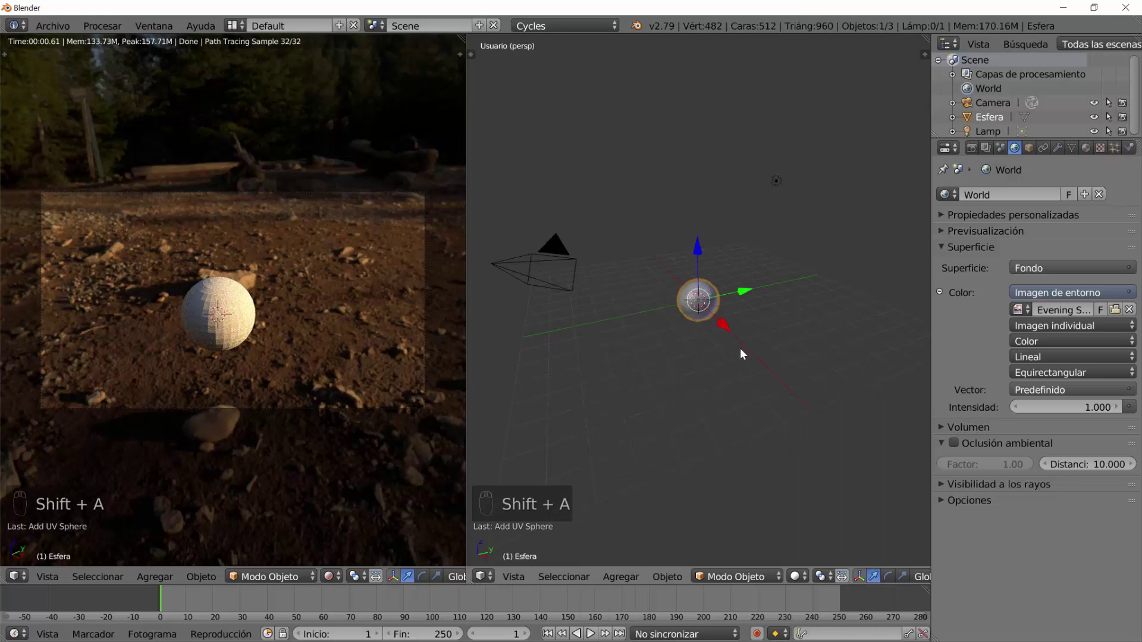
- Set the sphere's Z position to 1 in its transform properties
key(n)
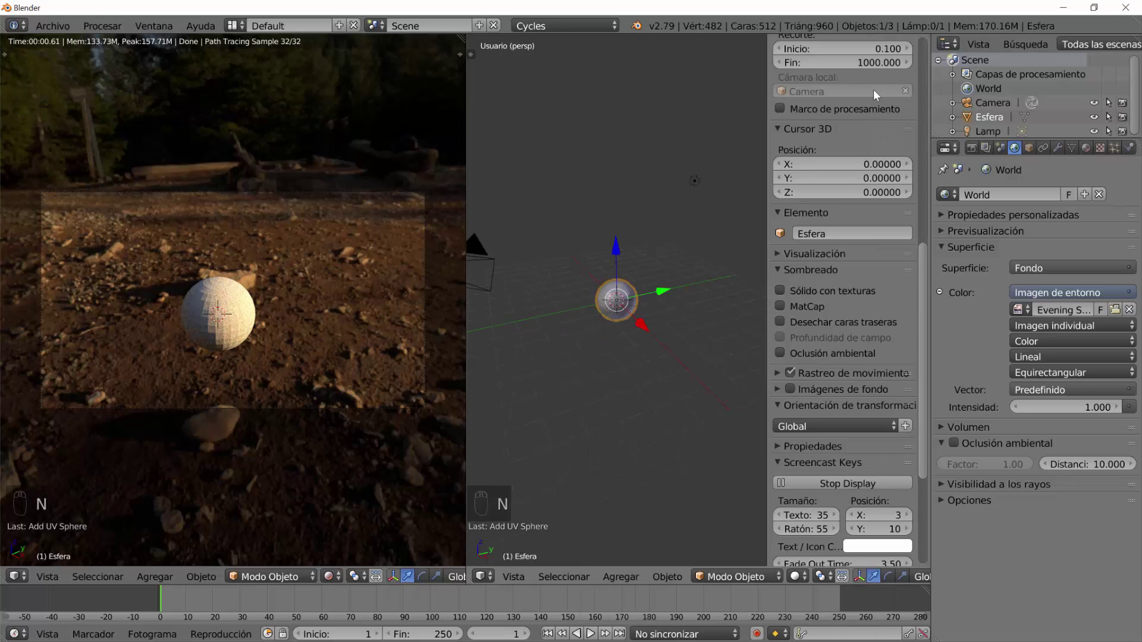
scroll(873, 119, up, 3)
drag(922, 220, 922, 51)
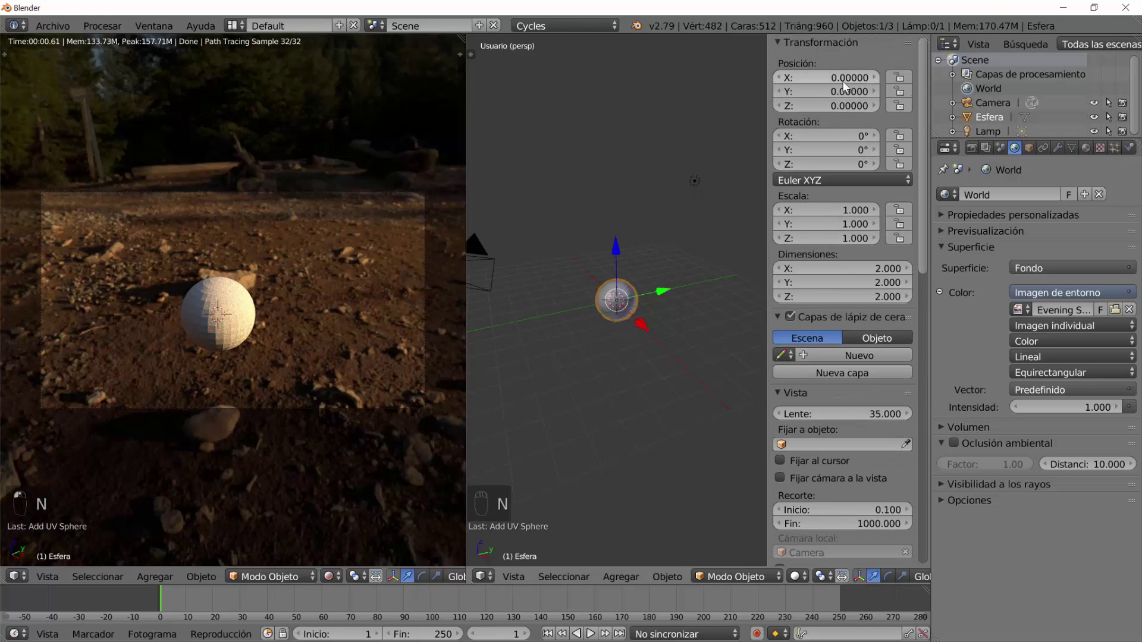
click(837, 106)
text(1)
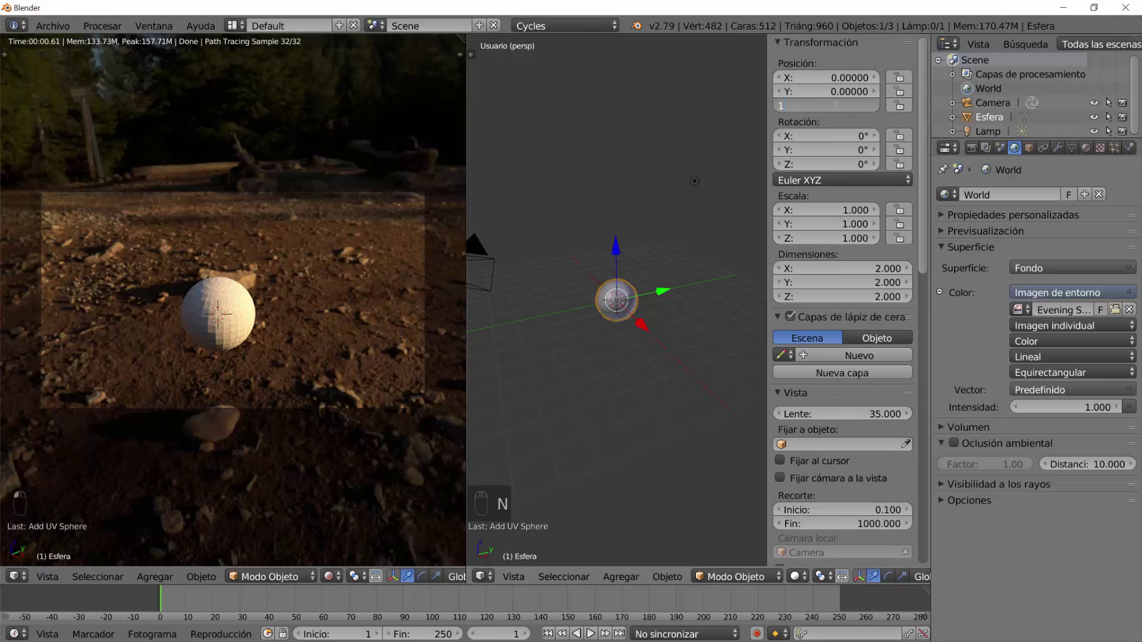
key(Return)
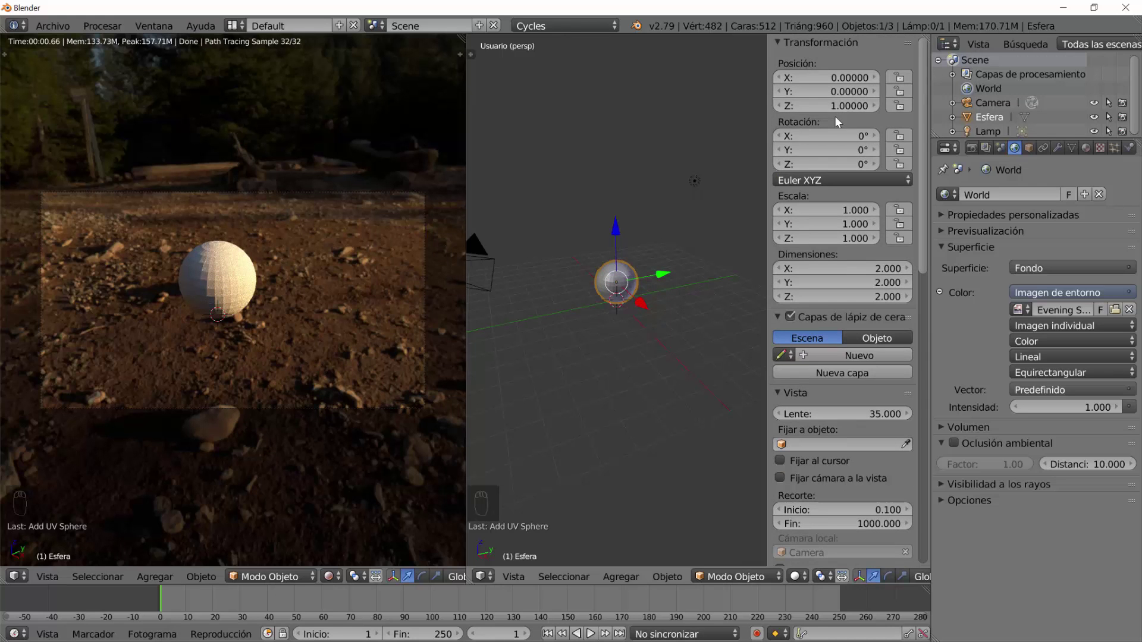
key(n)
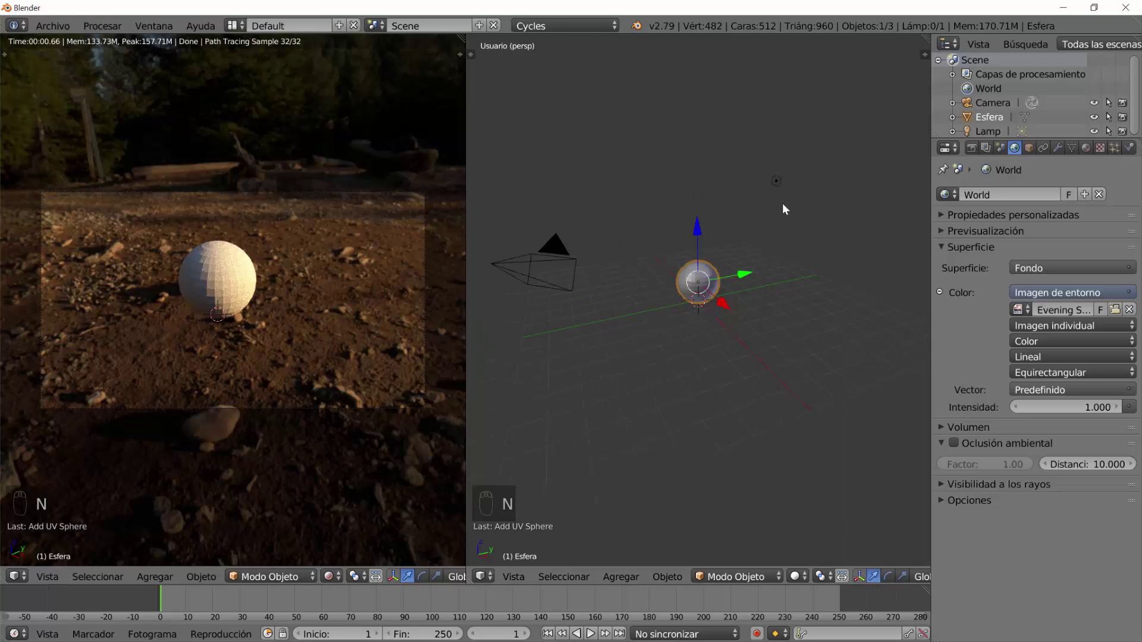
- Apply smooth shading (Suave) to the sphere
key(t)
click(511, 247)
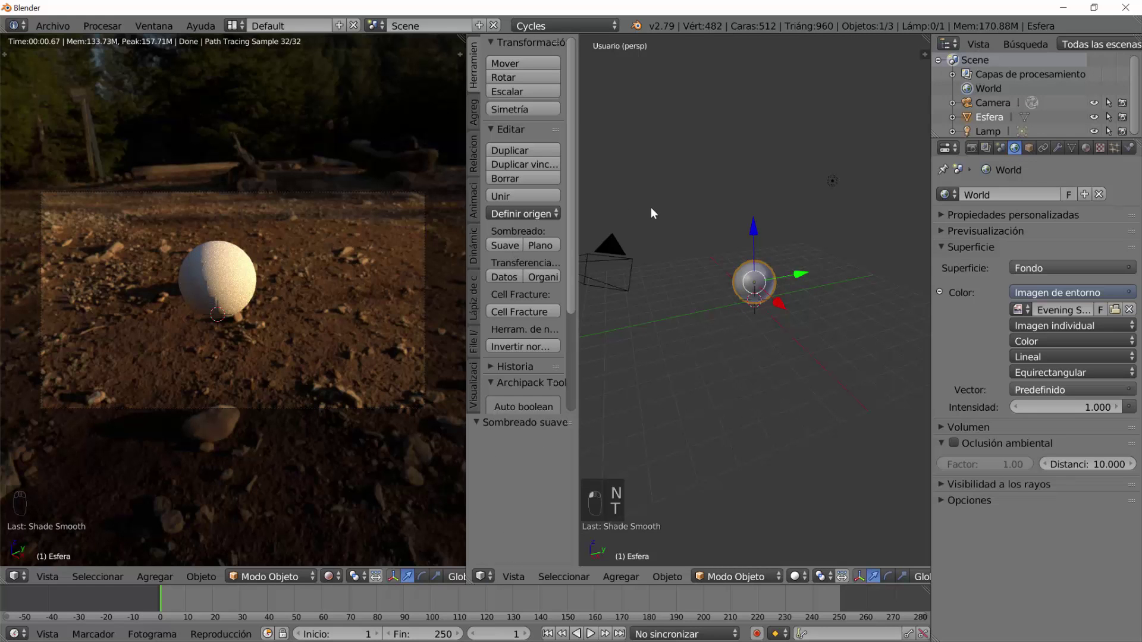
key(t)
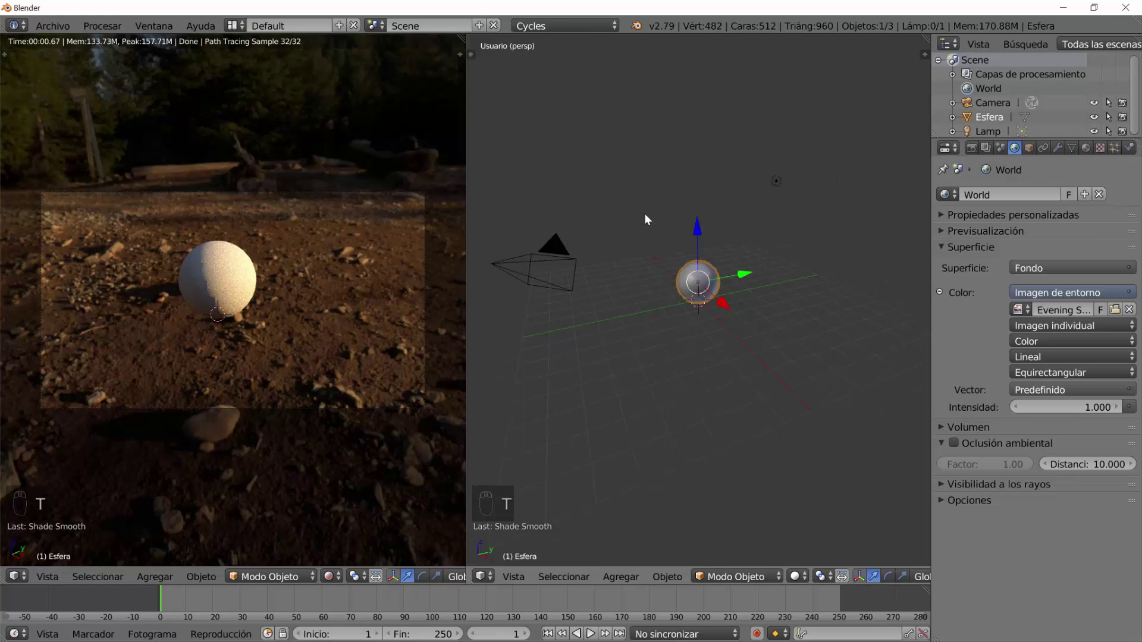
- Create a new material for the sphere and name it Acero Pulido
click(1087, 147)
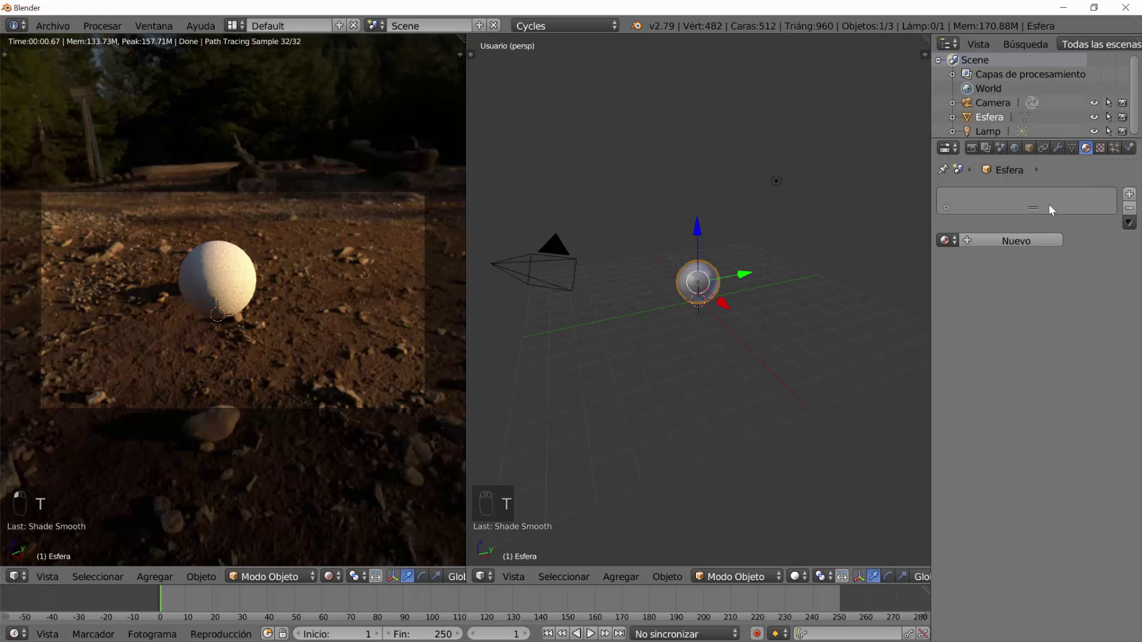
click(1020, 241)
click(1002, 244)
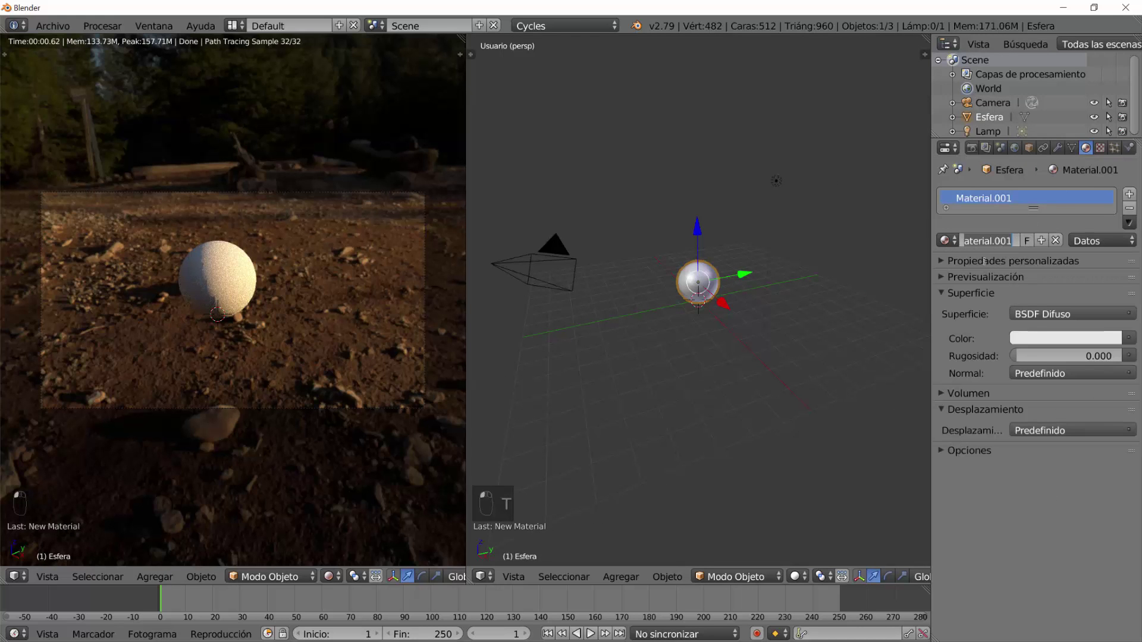
text(Acero)
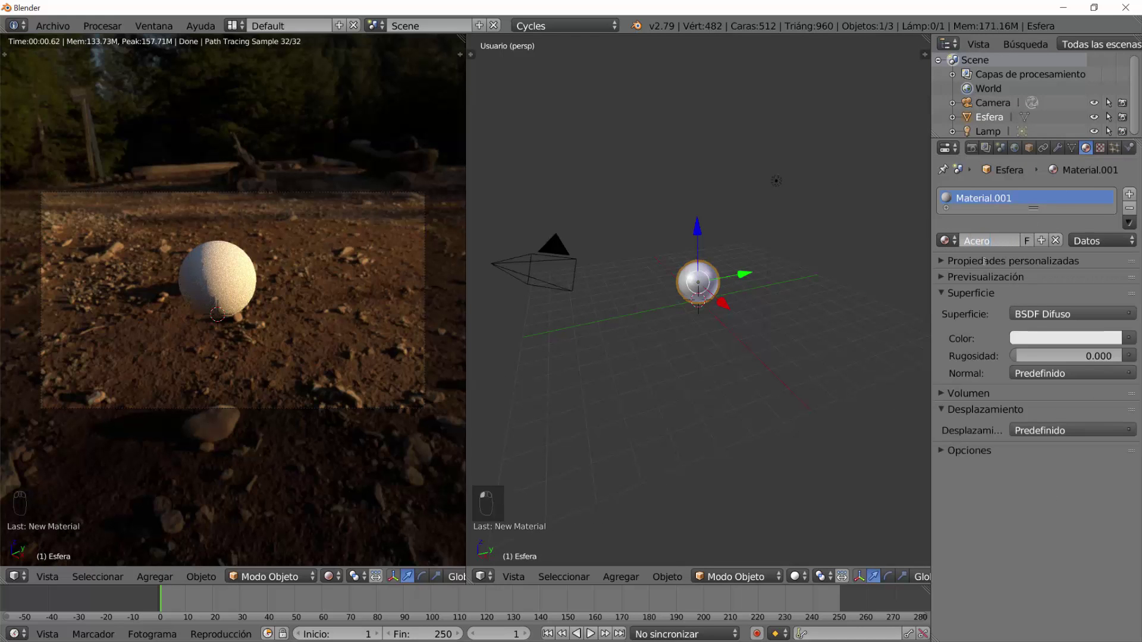
text( Pulido)
key(Return)
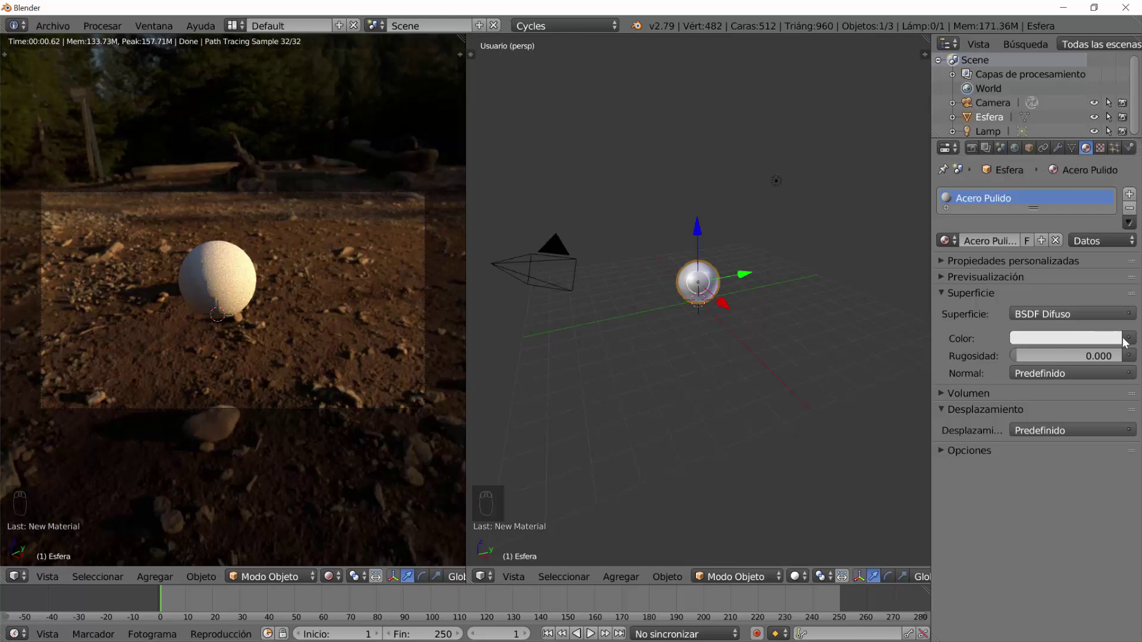
- Change the Acero Pulido material's surface shader to BSDF Reflectivo
click(1078, 312)
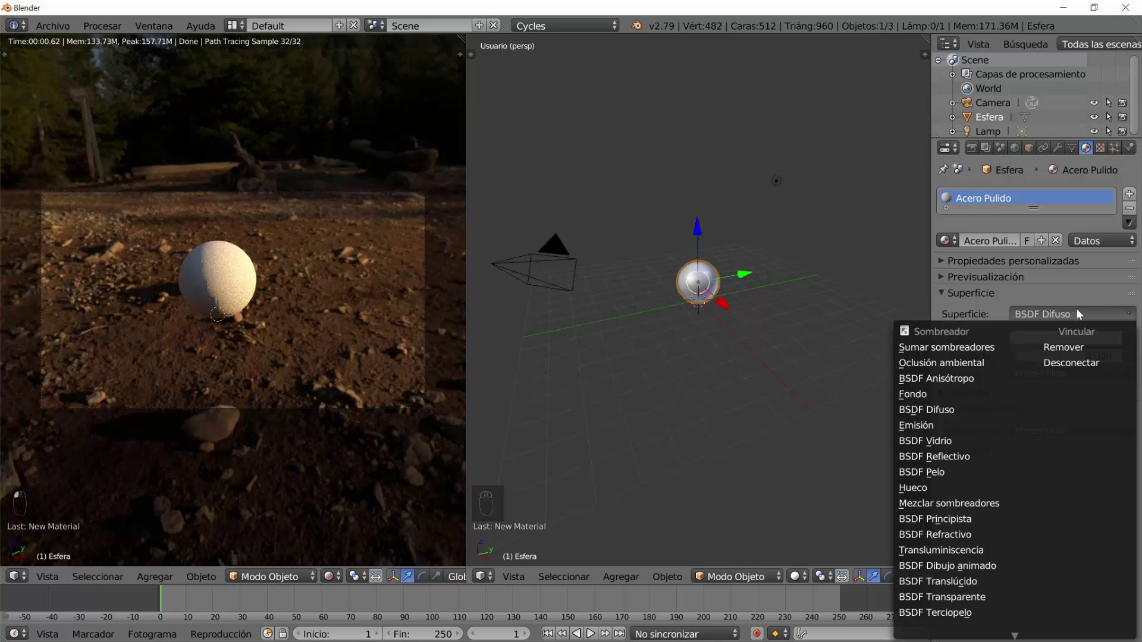
click(943, 459)
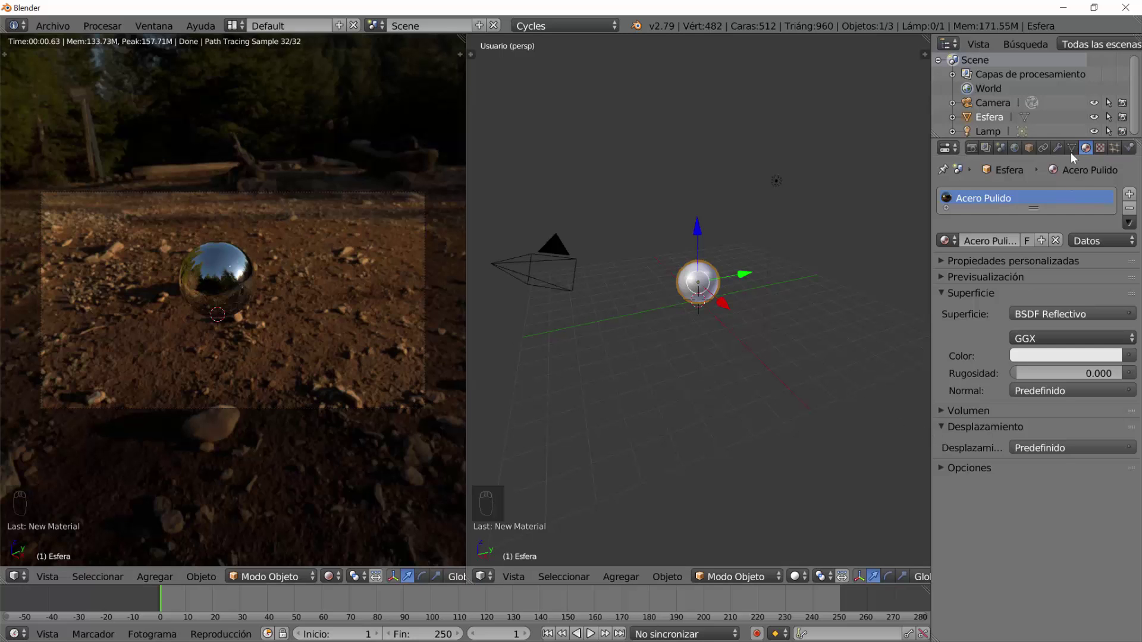
- Make the lamp point at the sphere with a Restricción Rastrear constraint
right_click(775, 181)
right_click(705, 280)
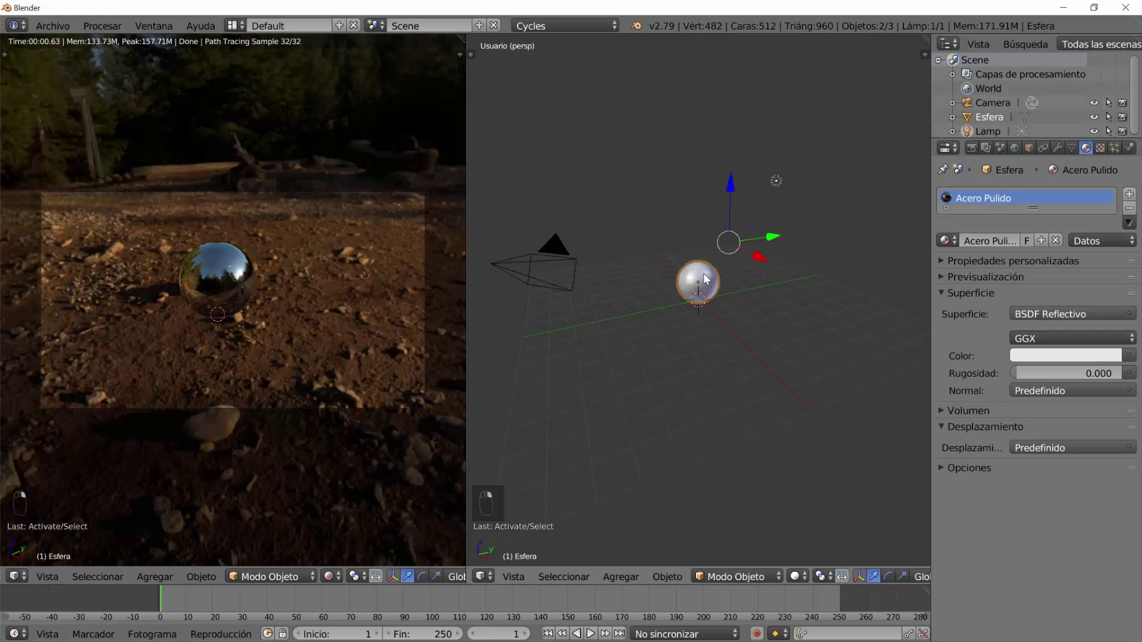
key(ctrl+t)
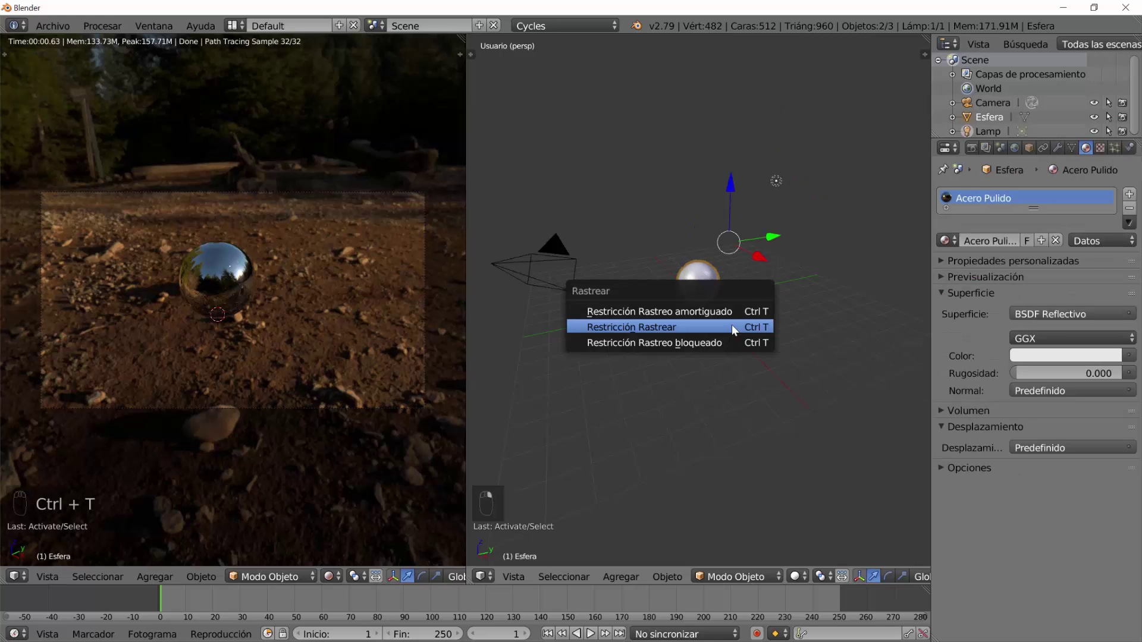
click(732, 326)
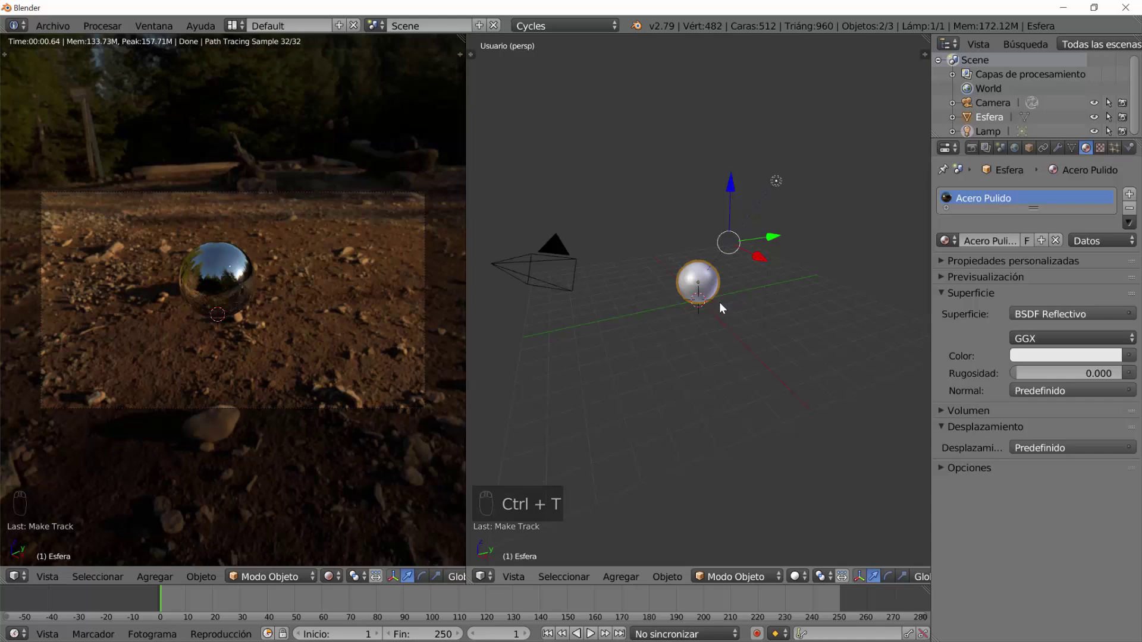
- Move the lamp along the Y axis, a little farther away from the sphere
right_click(780, 183)
middle_drag(780, 183, 766, 292)
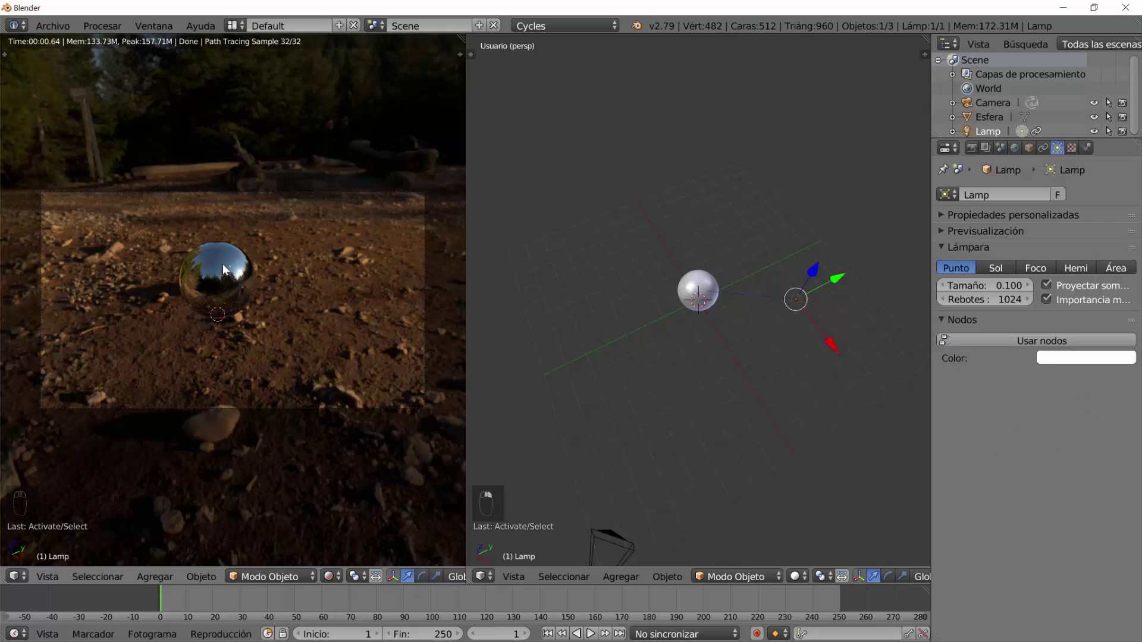
scroll(235, 284, up, 5)
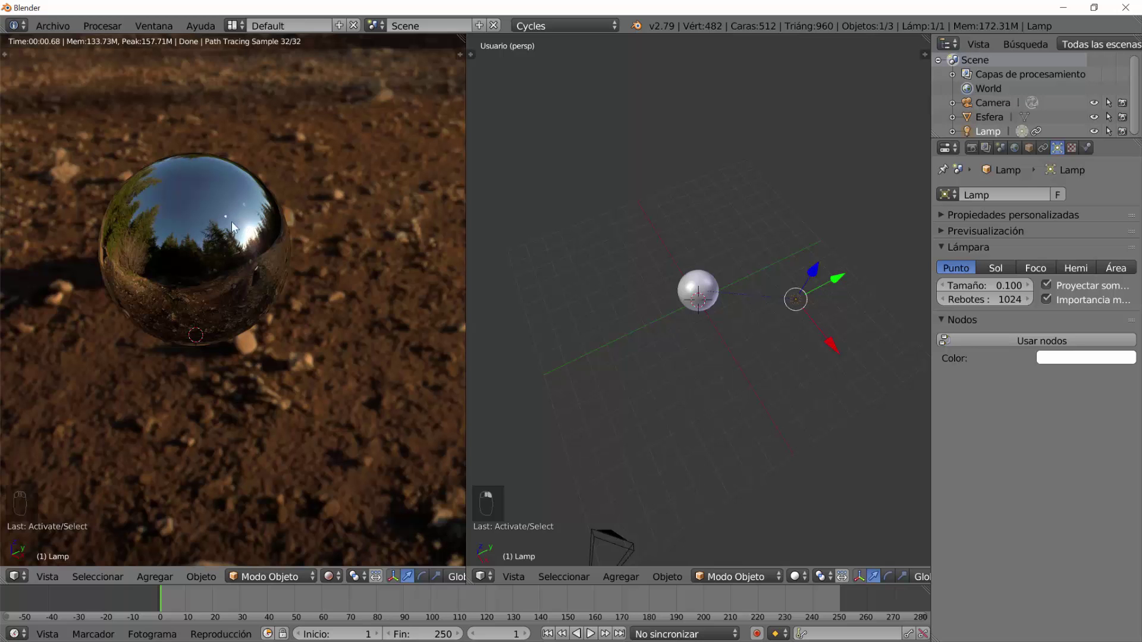
drag(837, 277, 856, 260)
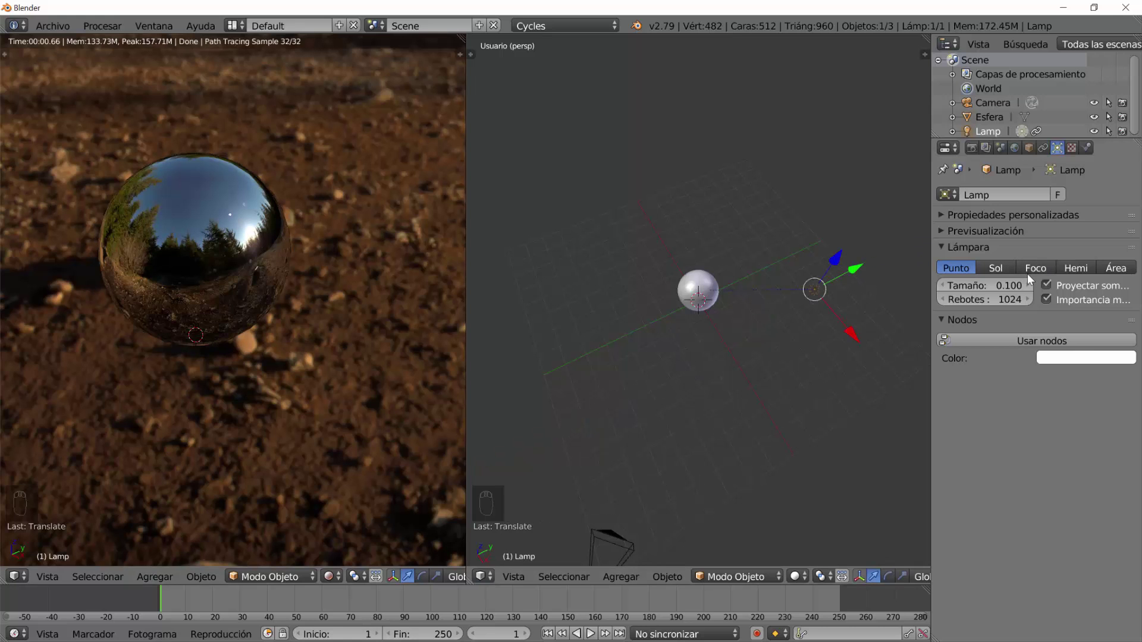
- Enable shader nodes for the lamp and increase its size to 1.801
click(991, 335)
mouse_move(985, 286)
mouse_down()
mouse_move(1011, 286)
mouse_move(972, 285)
mouse_up()
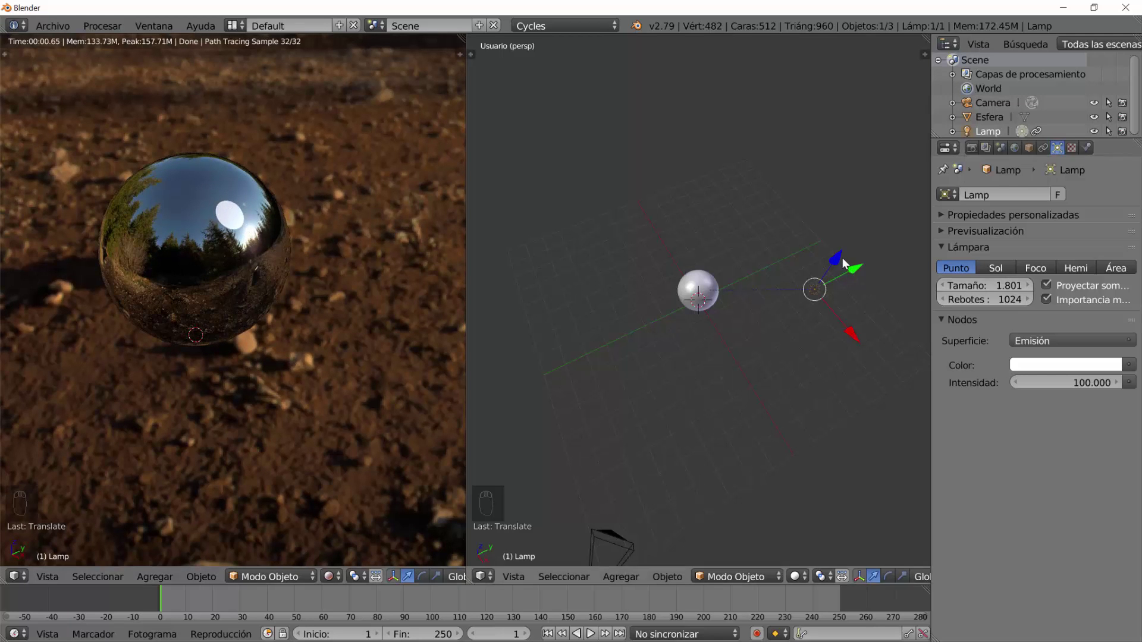
- Switch to an orthographic view, lower the lamp beside the sphere and reduce its size to 1.397
middle_drag(783, 346, 815, 308)
key(KP_5)
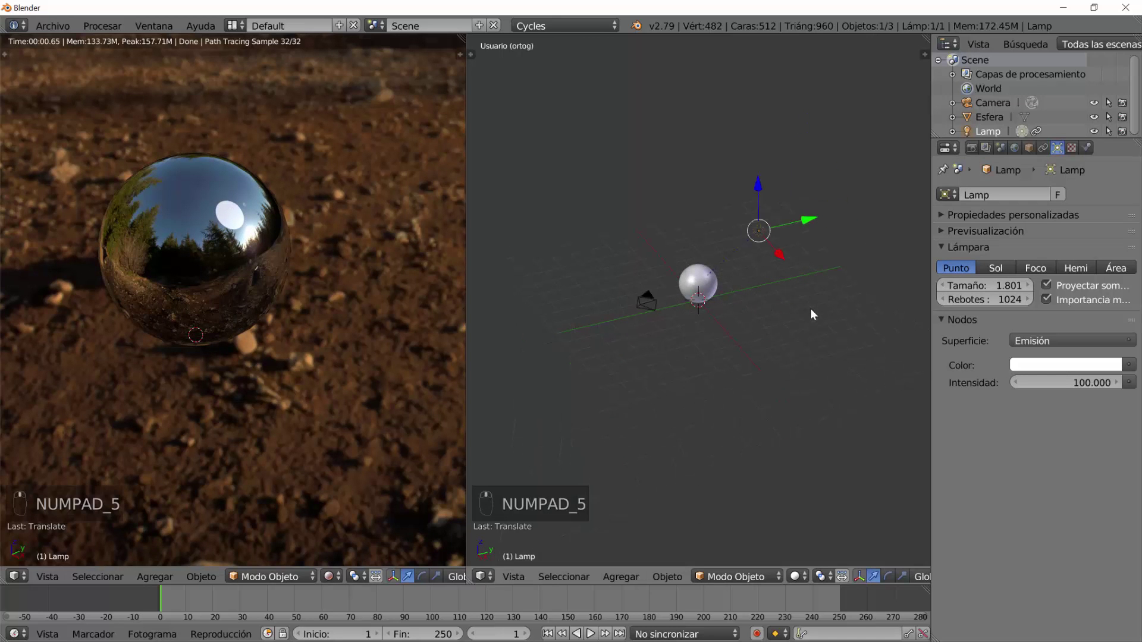
drag(757, 188, 819, 260)
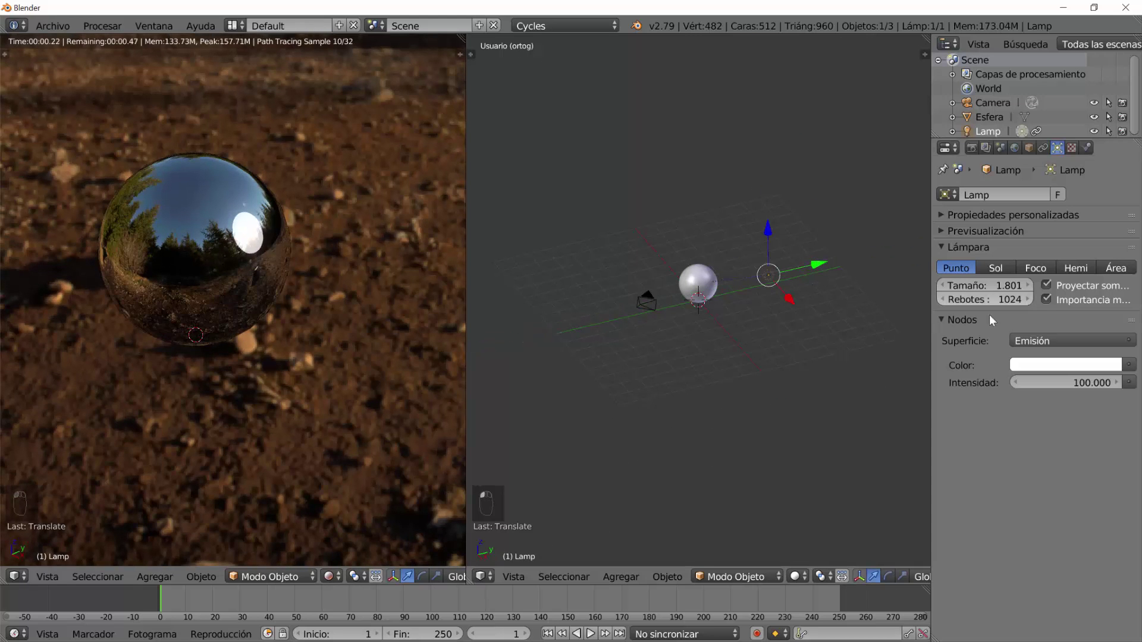
drag(1005, 285, 967, 286)
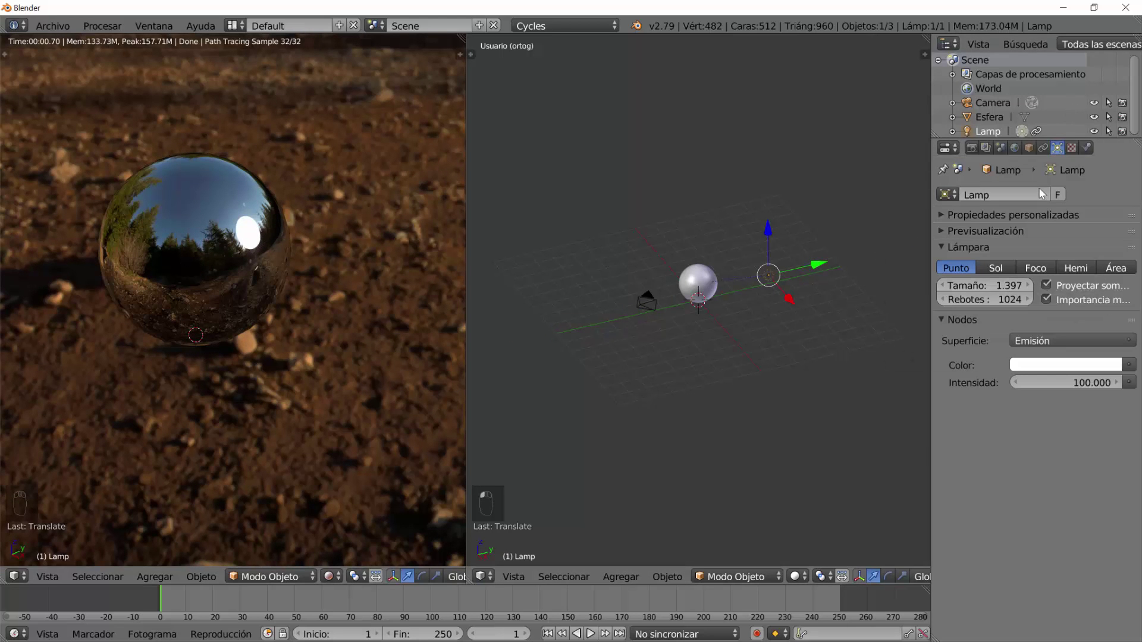
- Disable the lamp's Reflectividad ray visibility in its Cycles object options
click(1028, 149)
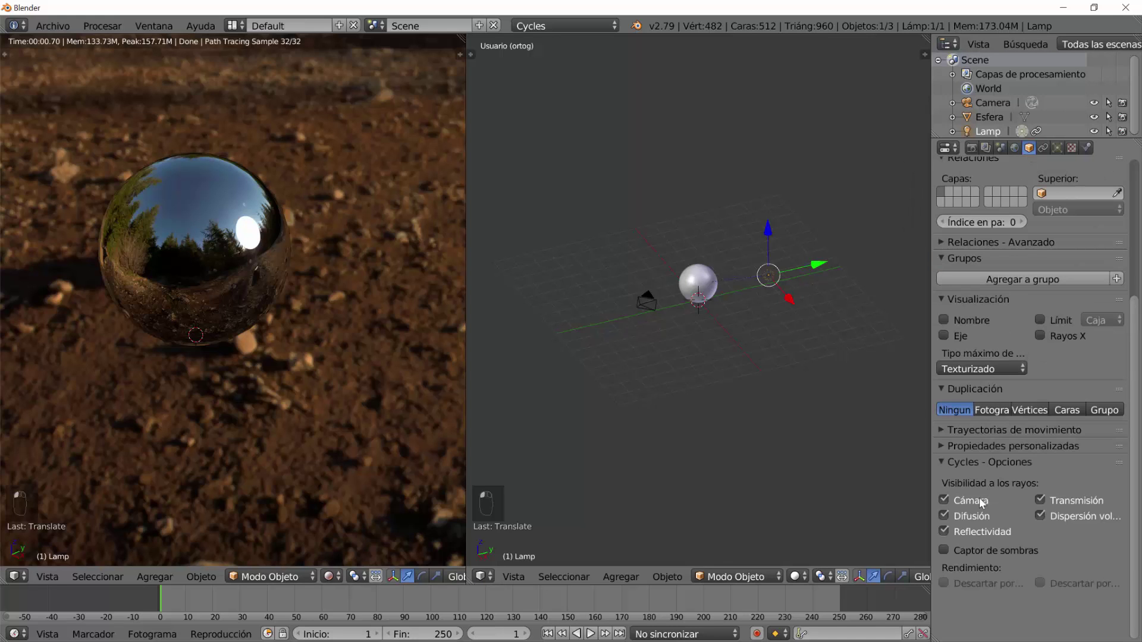
click(946, 530)
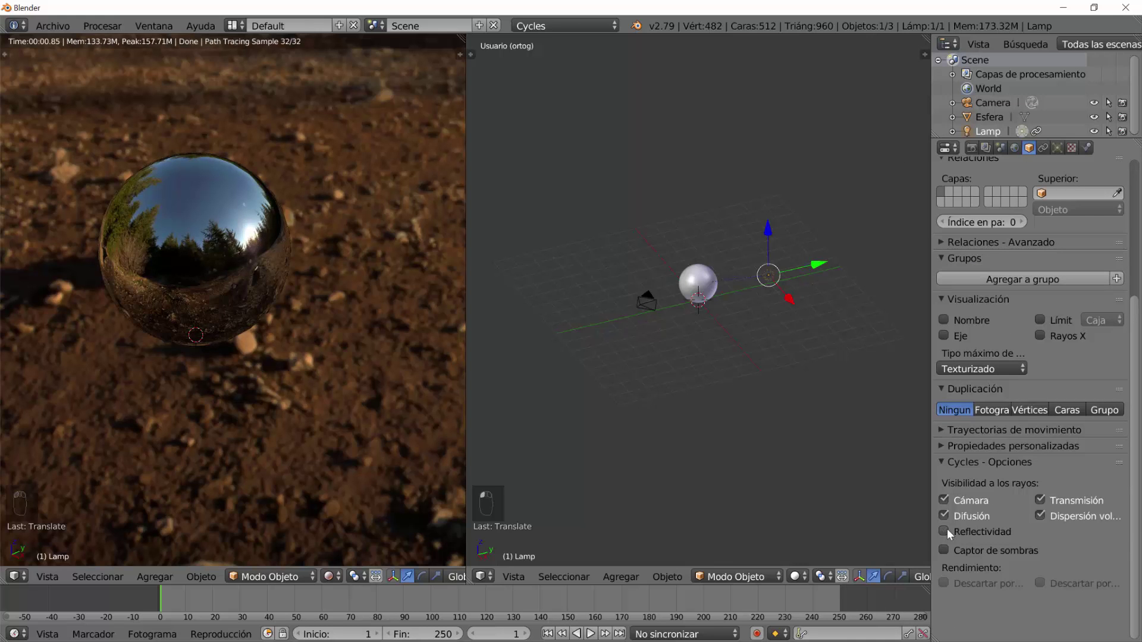
click(945, 530)
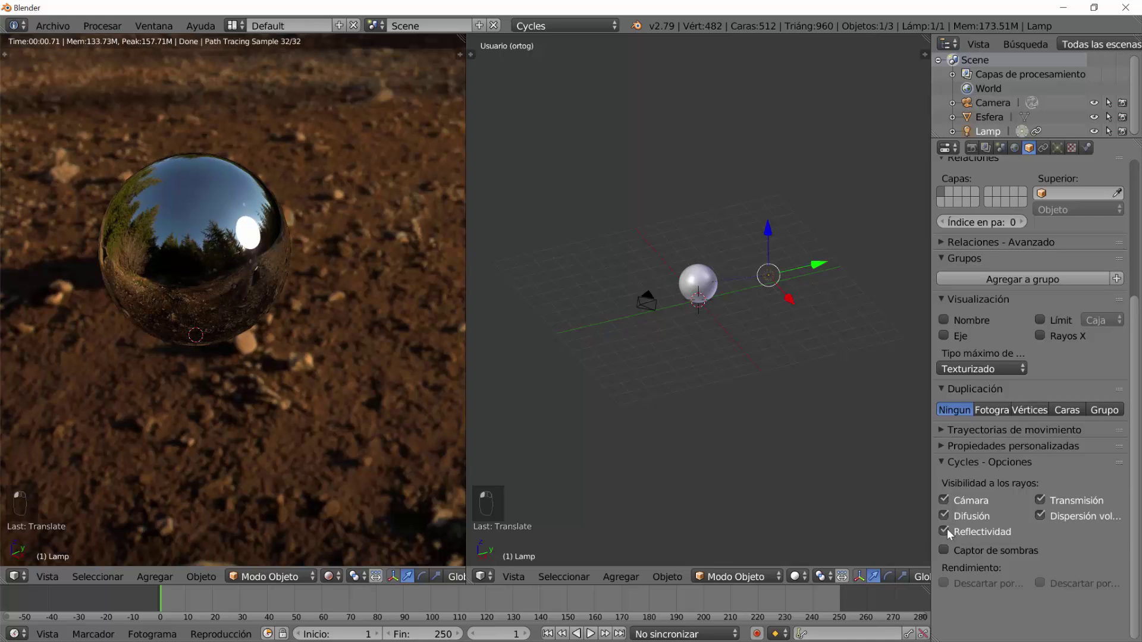
click(945, 531)
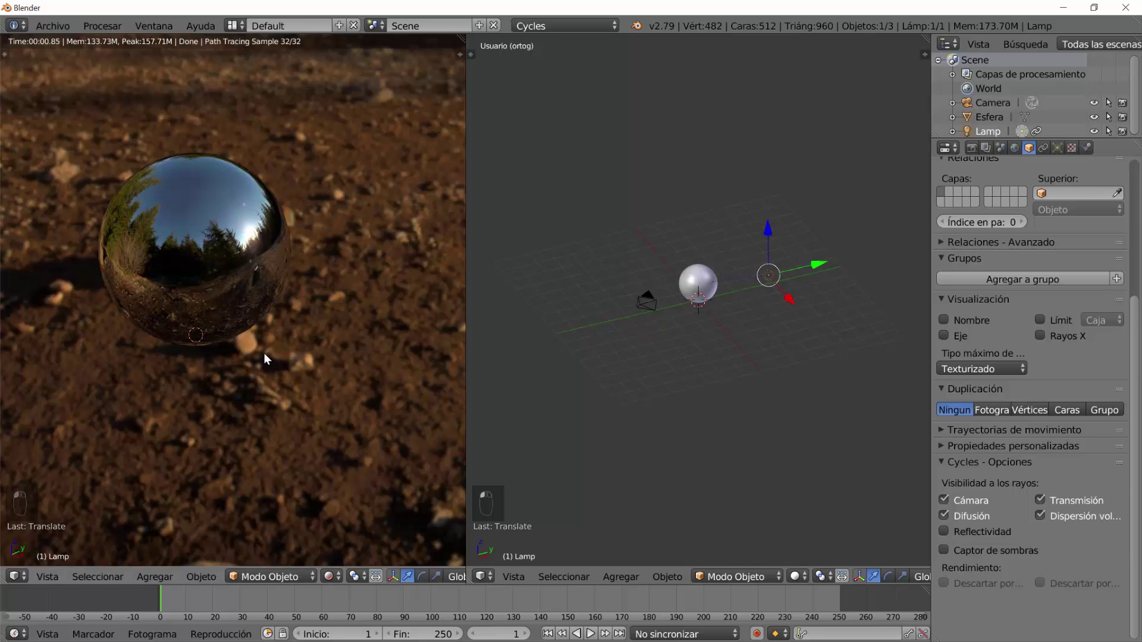
- Add a plane mesh beneath the sphere and scale it up until it extends well beyond the grid
key(KP_0)
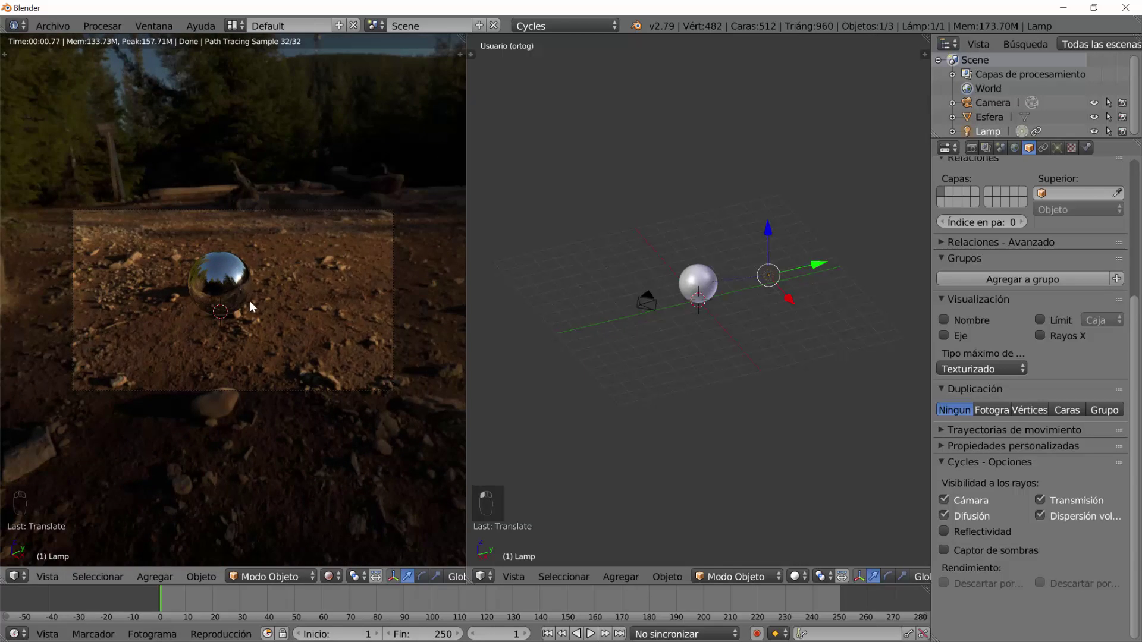
mouse_move(250, 301)
middle_down()
mouse_move(306, 273)
mouse_move(254, 310)
middle_up()
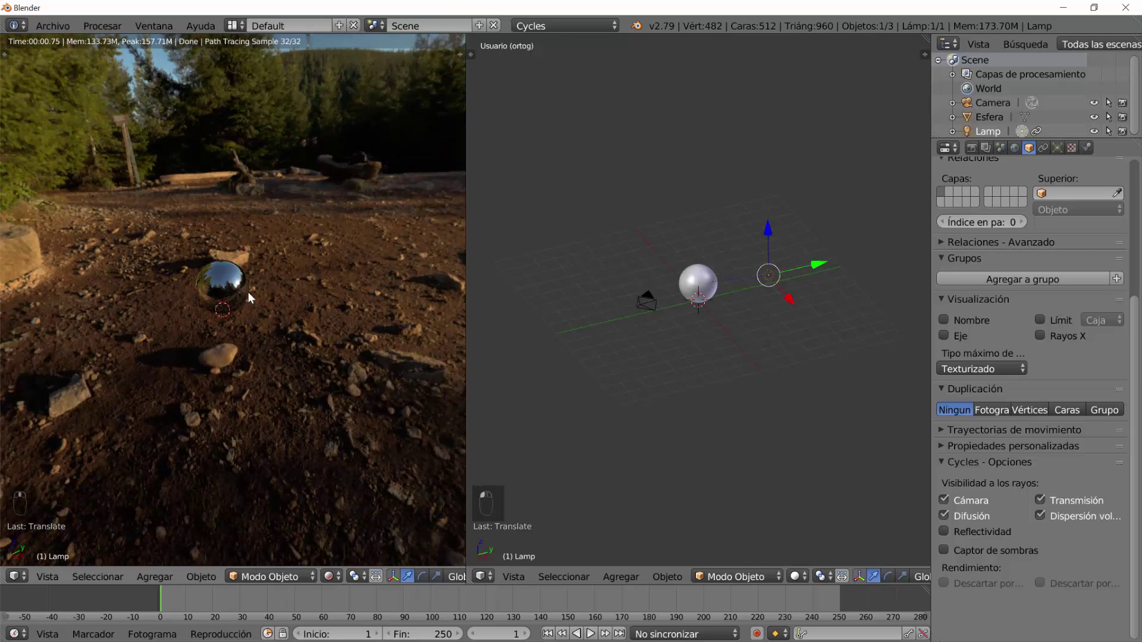
key(KP_0)
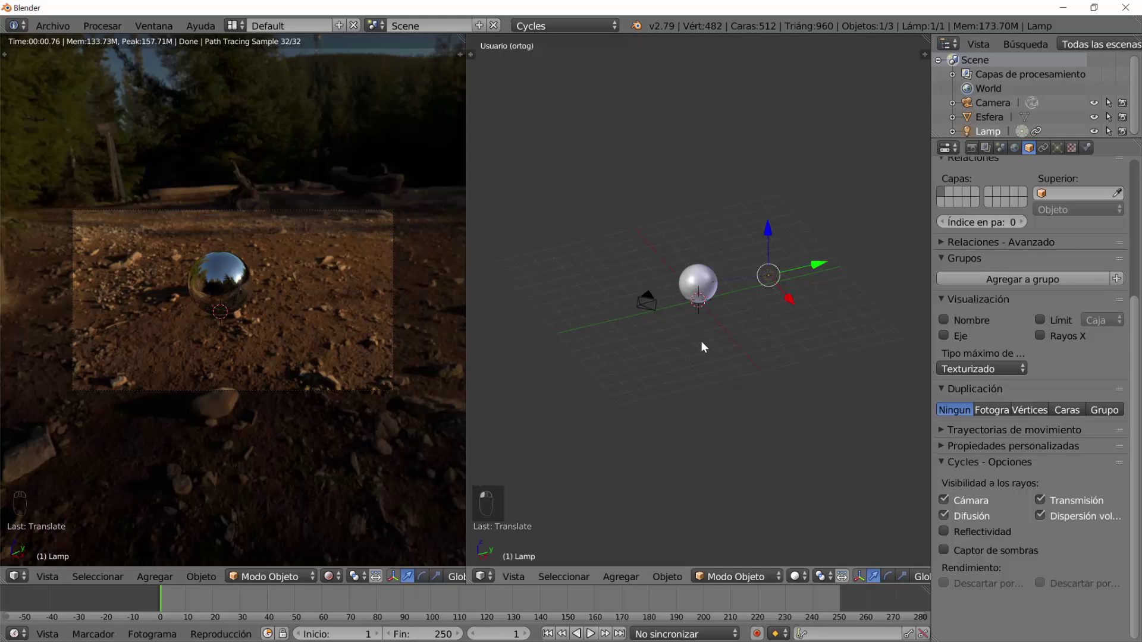
key(shift+a)
mouse_move(702, 345)
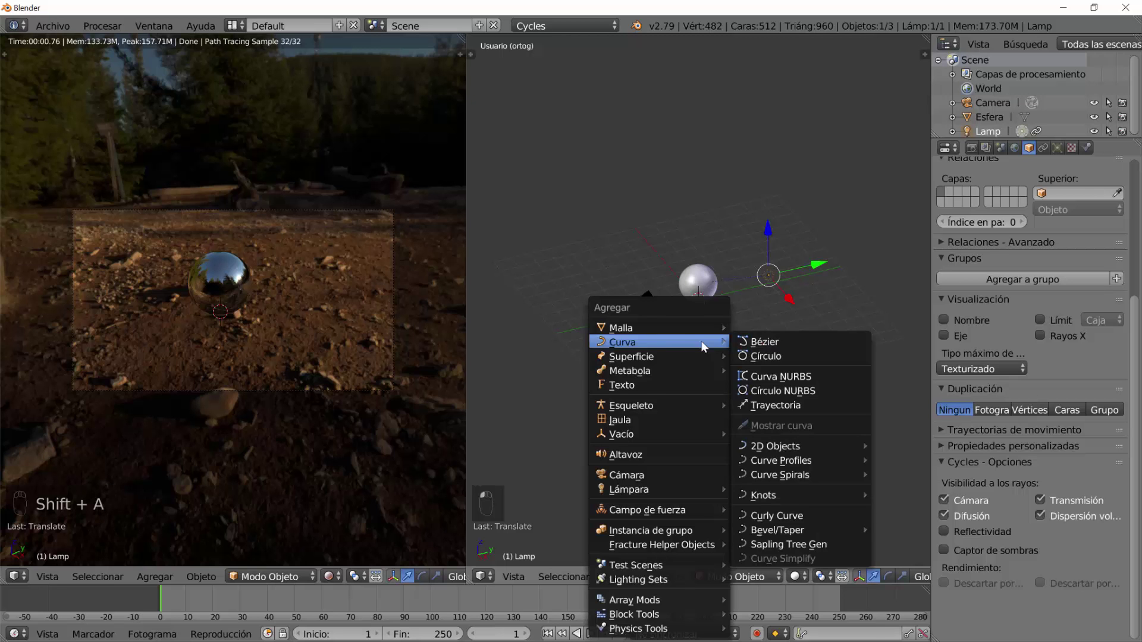
click(758, 330)
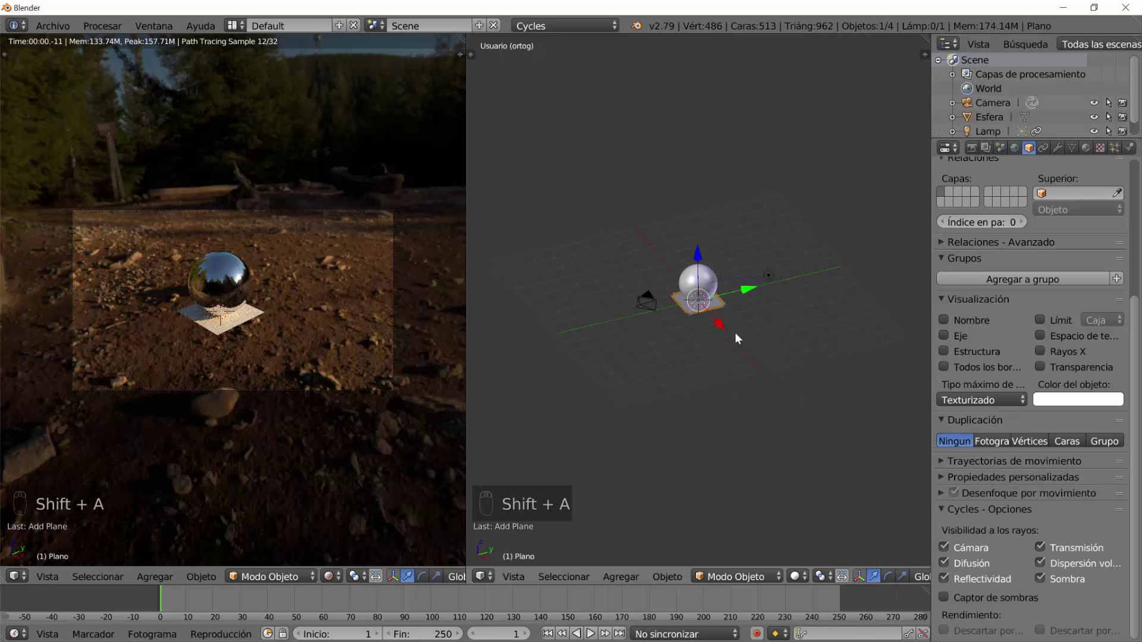
key(s)
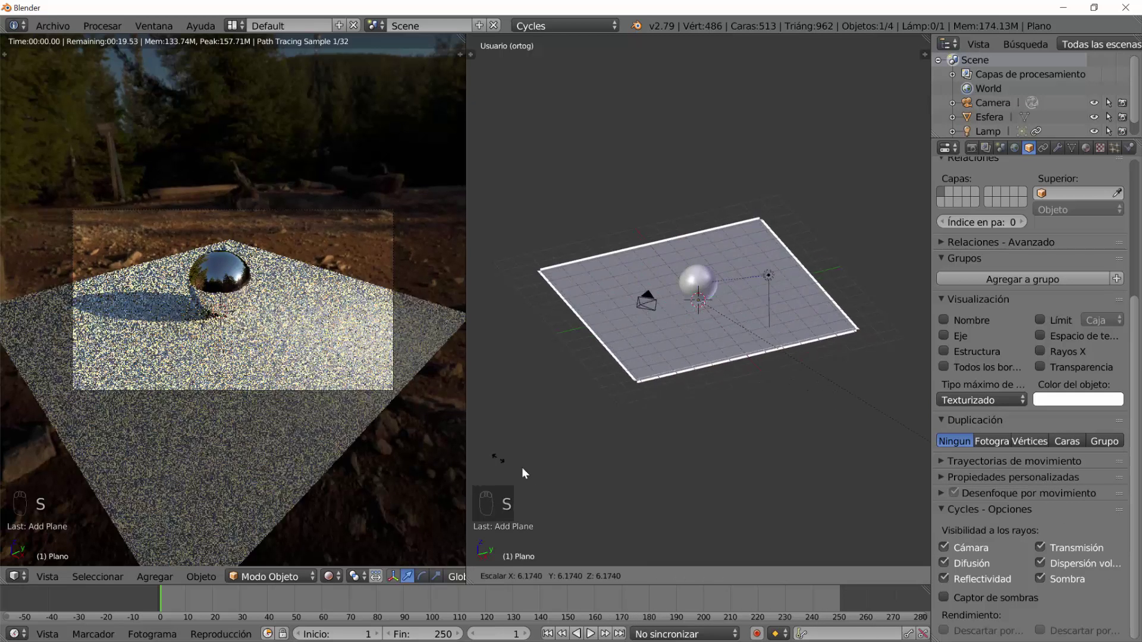
click(757, 47)
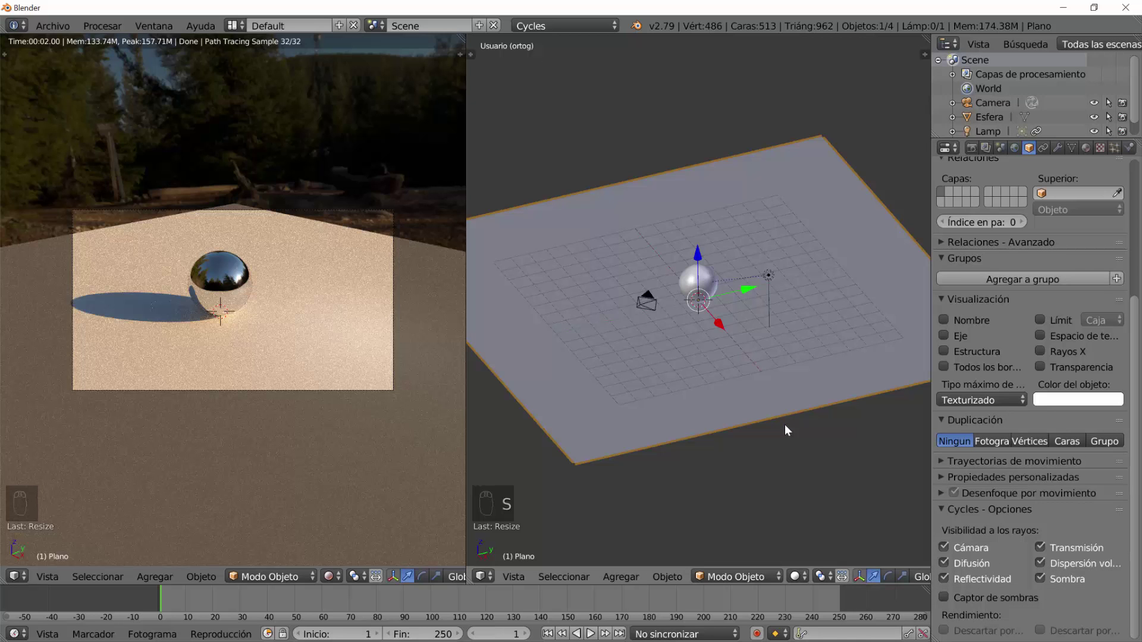
- Turn the plane into a shadow catcher (Captor de sombras) and check the rendered shadow from another angle
click(944, 596)
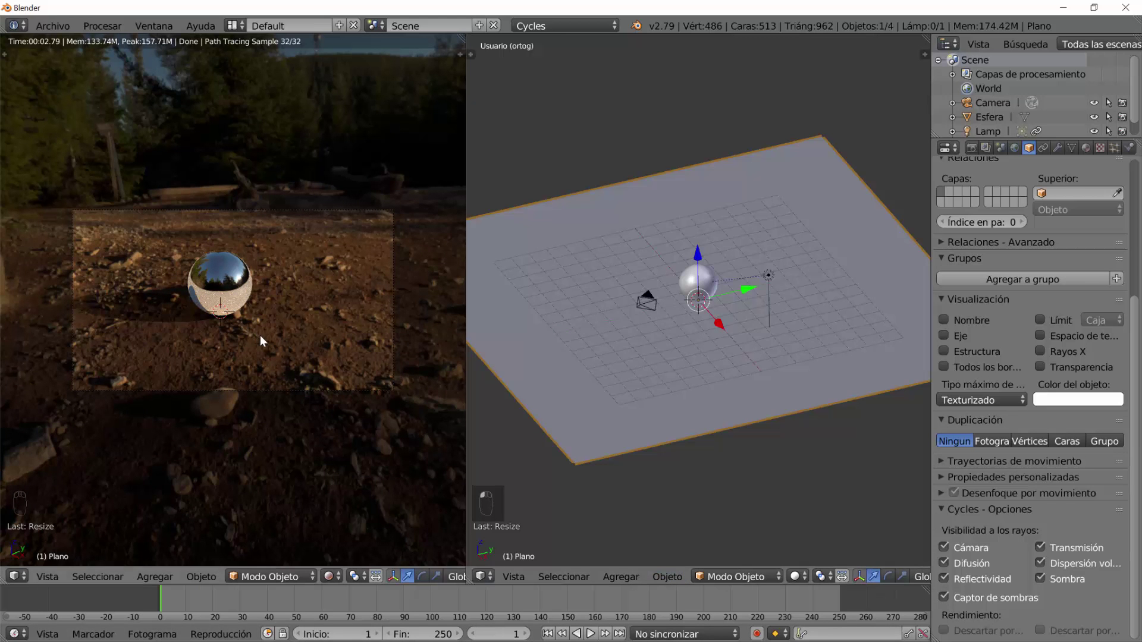
middle_drag(259, 335, 266, 341)
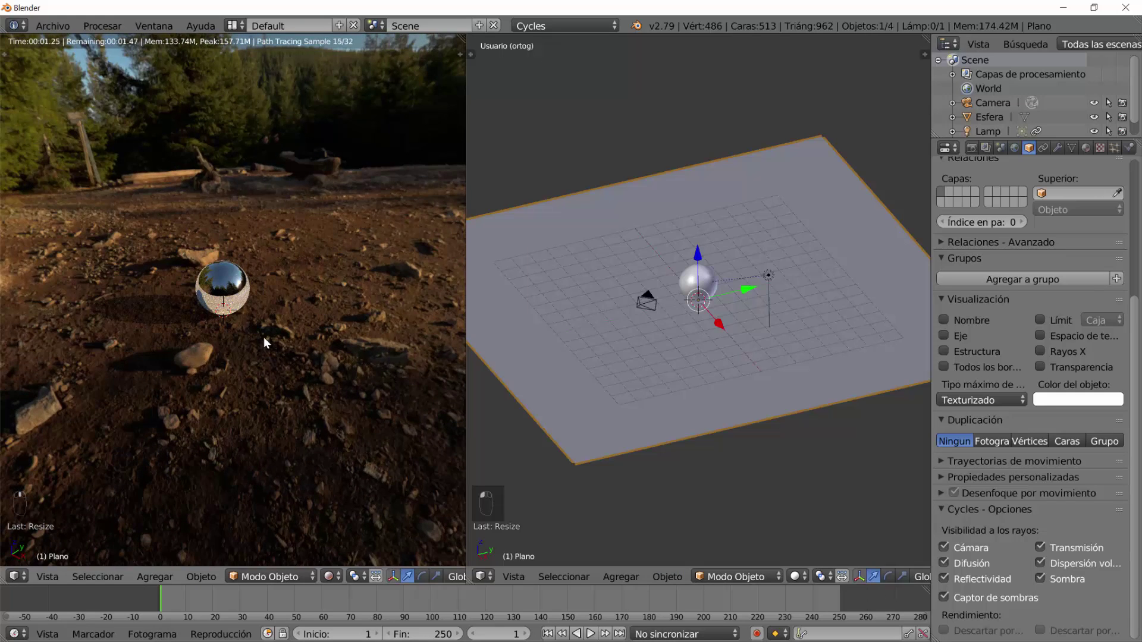
key(KP_0)
- Tilt the camera to look down more steeply on the sphere, then unlock it by disabling Fijar cámara a la vista
key(n)
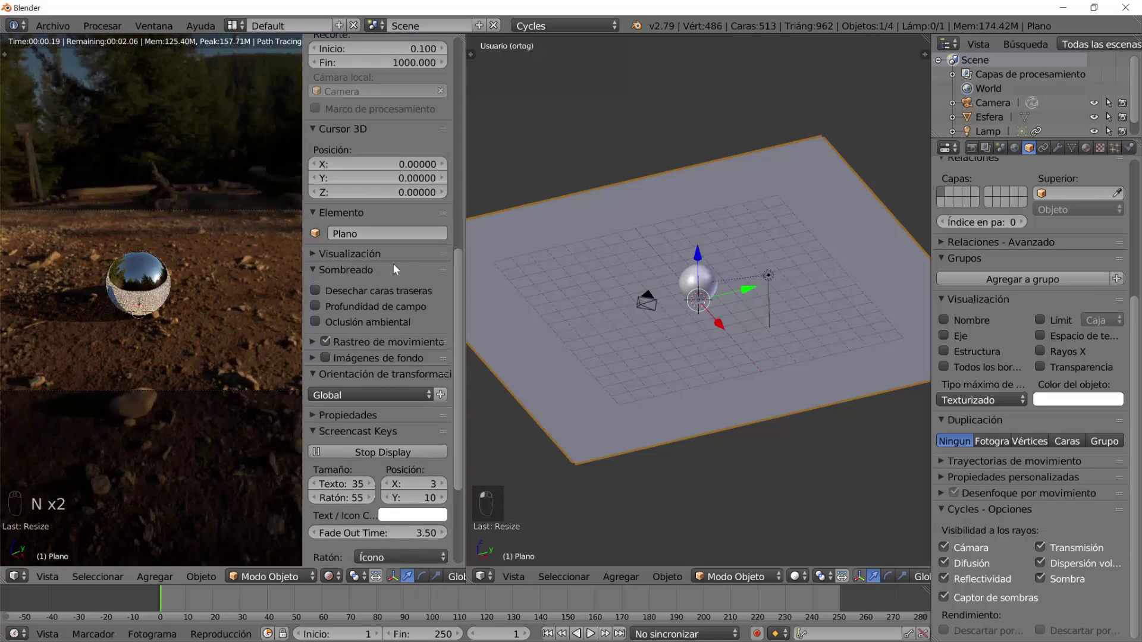
scroll(393, 268, up, 6)
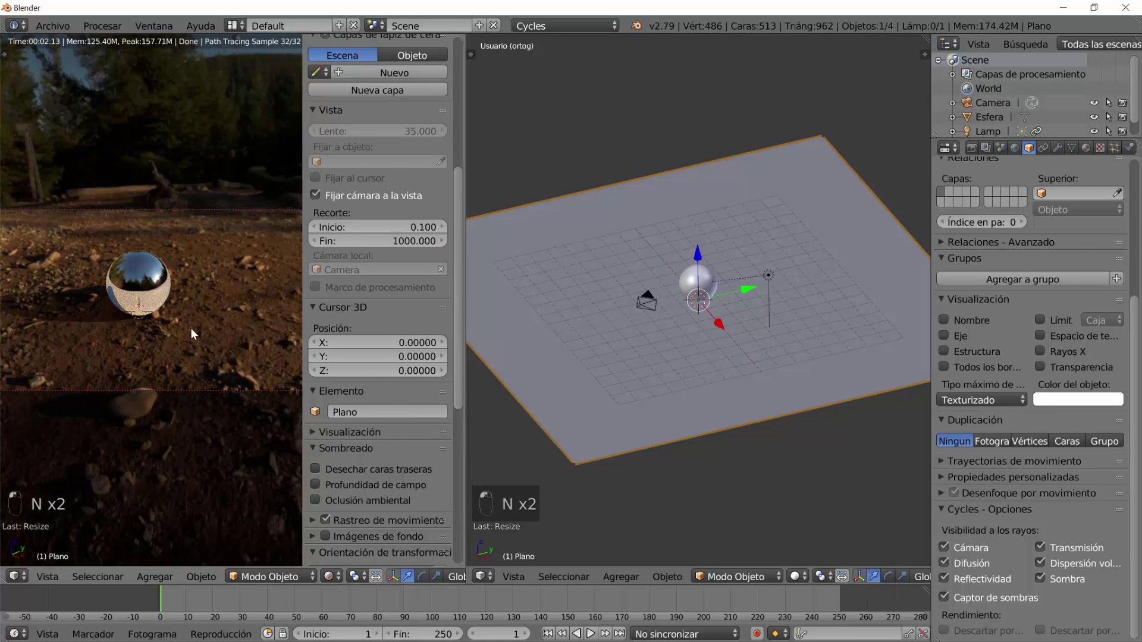
mouse_move(191, 327)
middle_down()
mouse_move(203, 337)
mouse_move(193, 330)
middle_up()
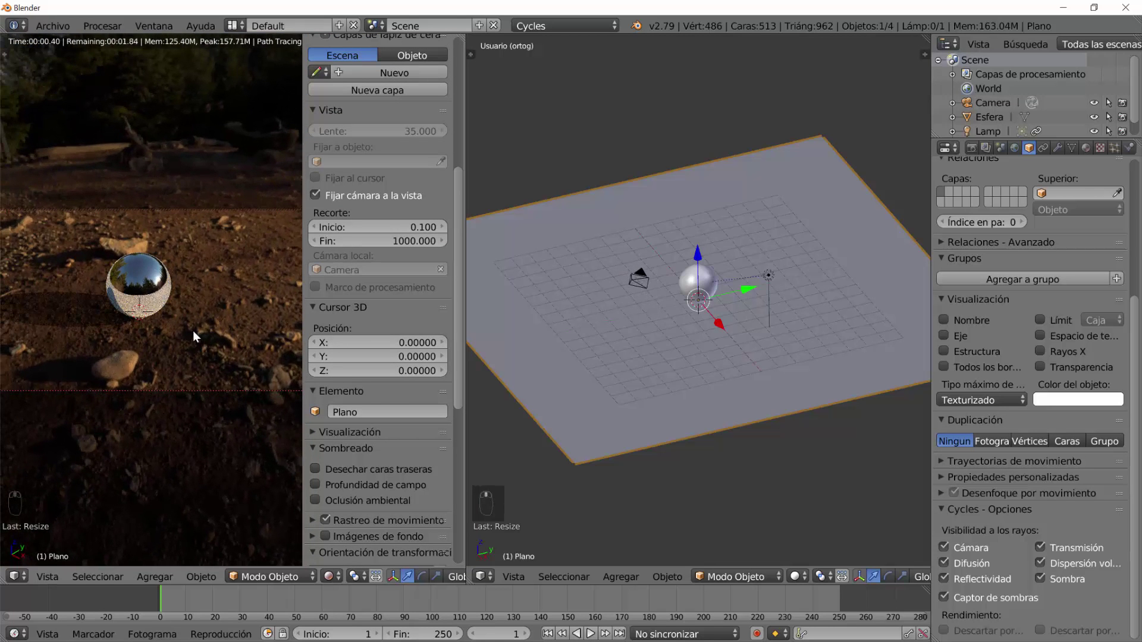
click(315, 195)
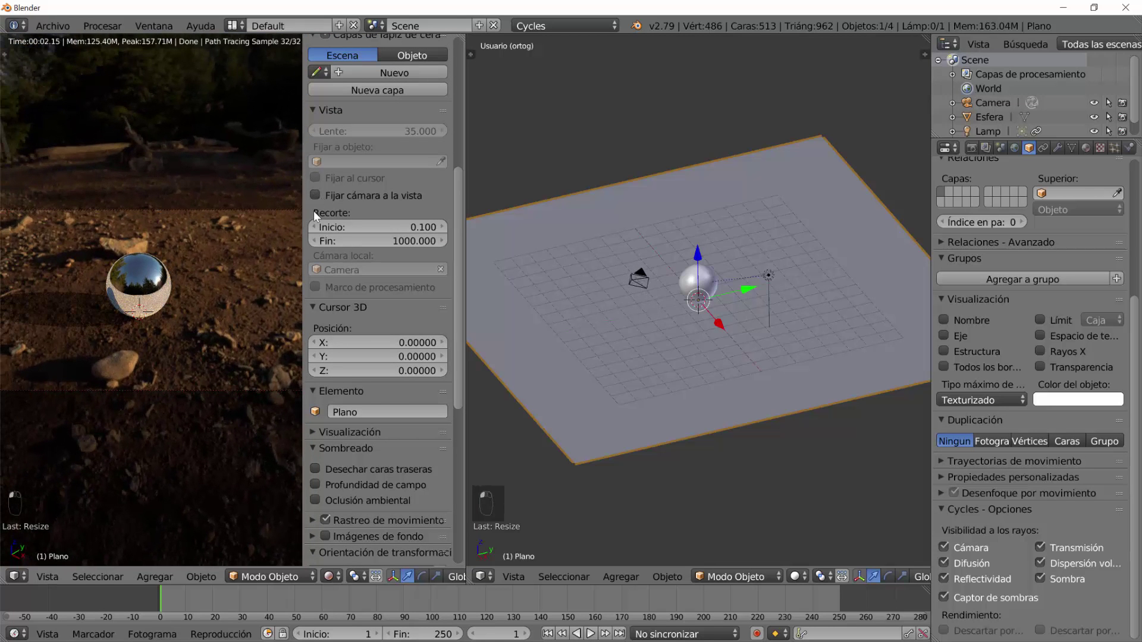
key(n)
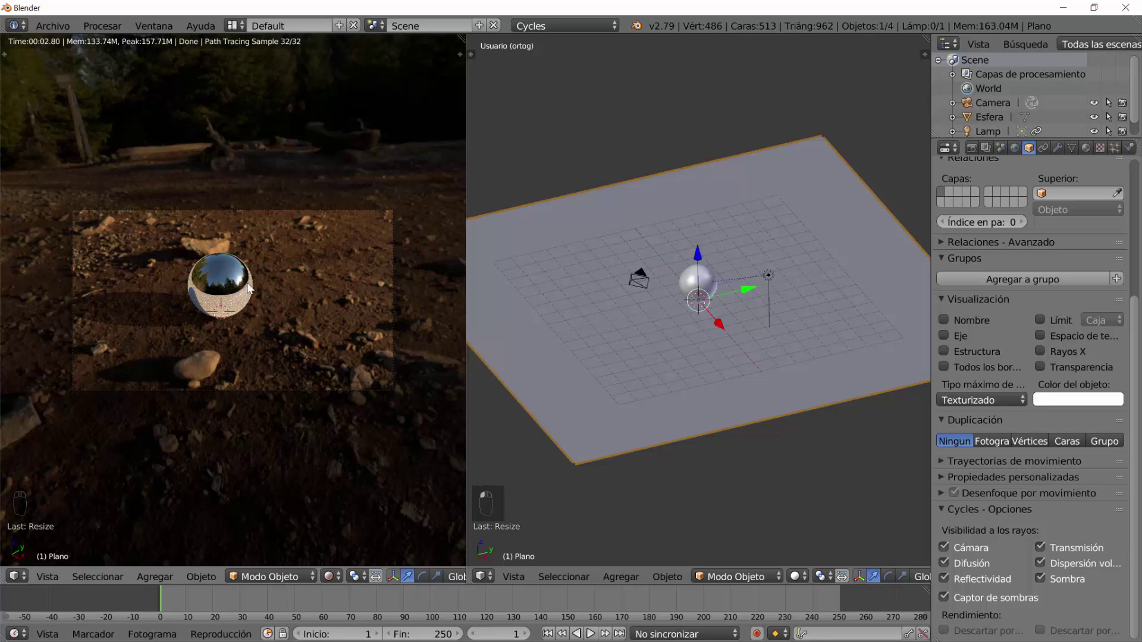
- Disable the plane's Reflectividad ray visibility so the sphere stops reflecting it
scroll(228, 313, up, 5)
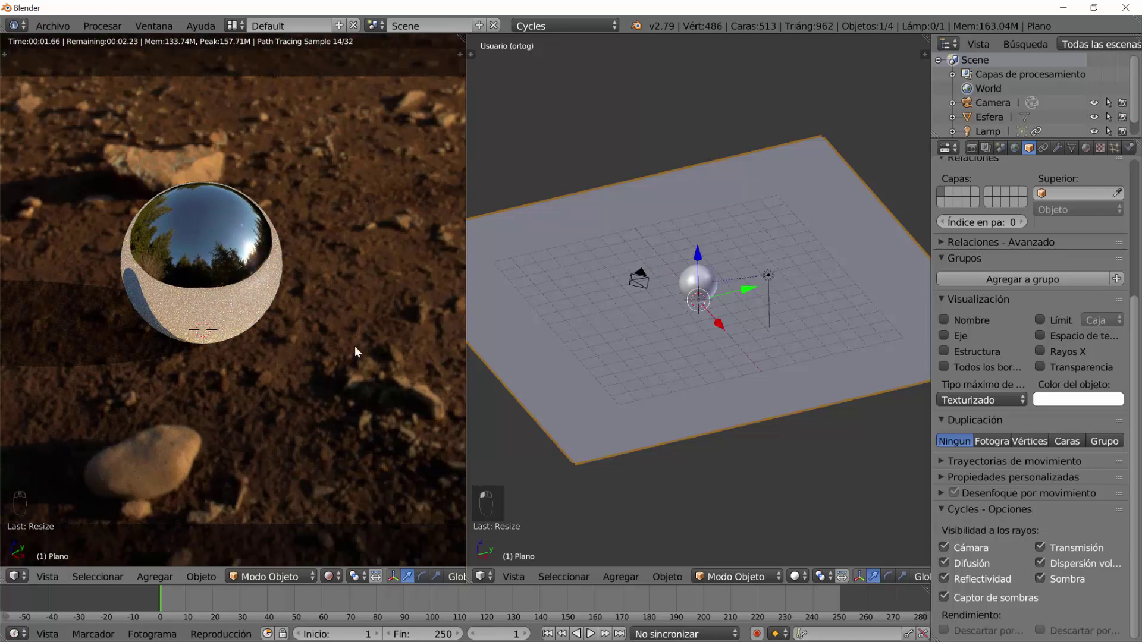
right_click(572, 371)
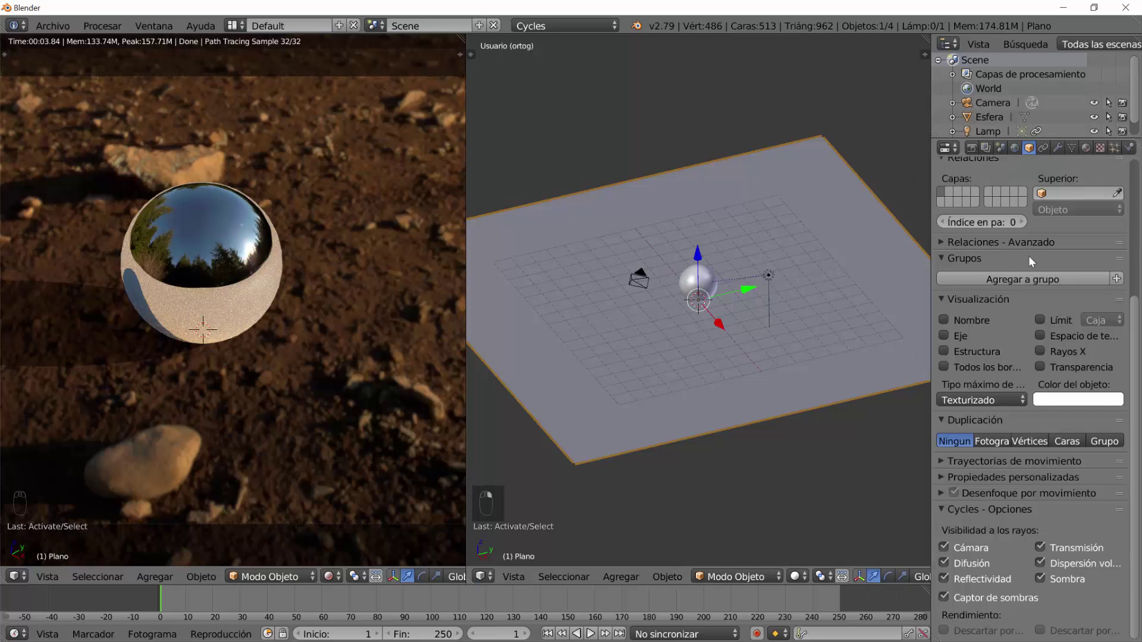
click(944, 574)
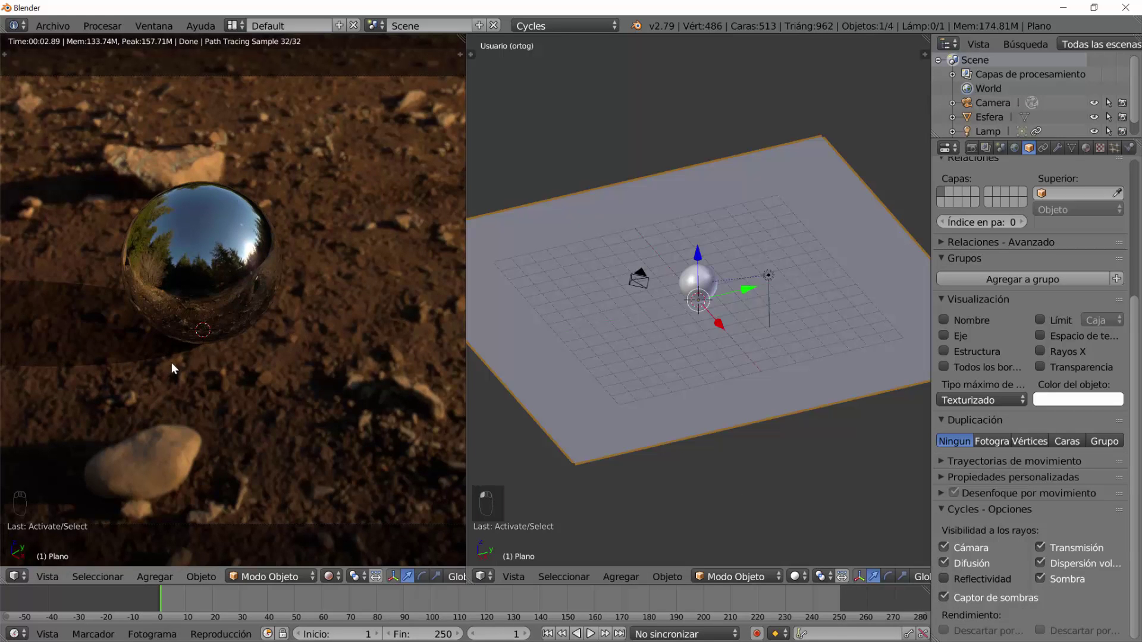
- Select the lamp and shift it along the global X and Y axes, placing it farther from the sphere
scroll(162, 342, down, 3)
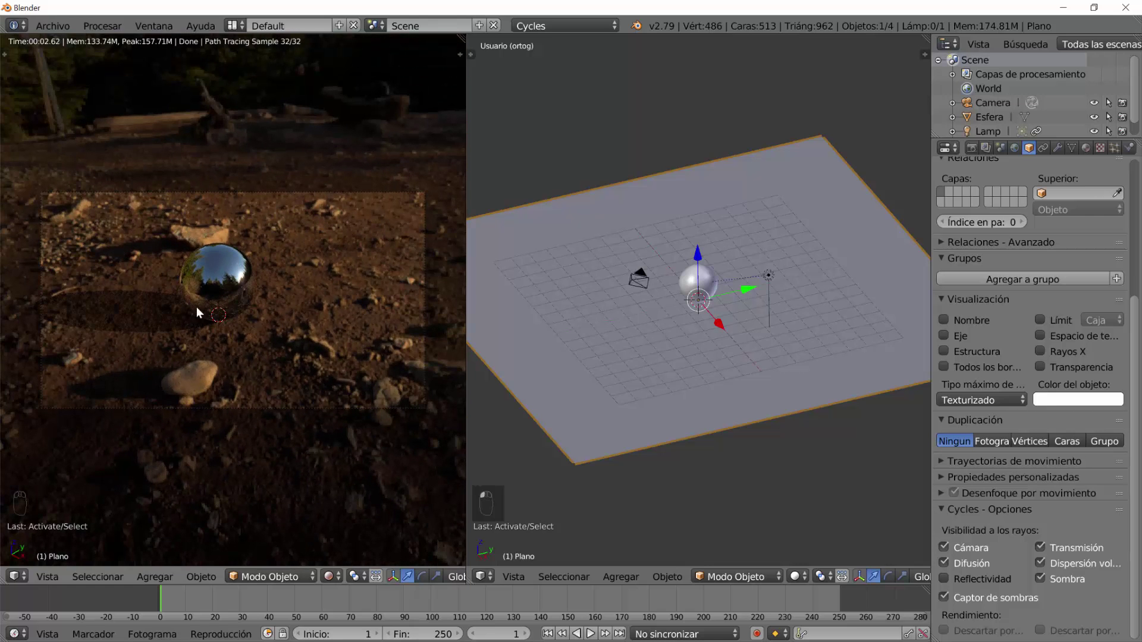
right_click(768, 276)
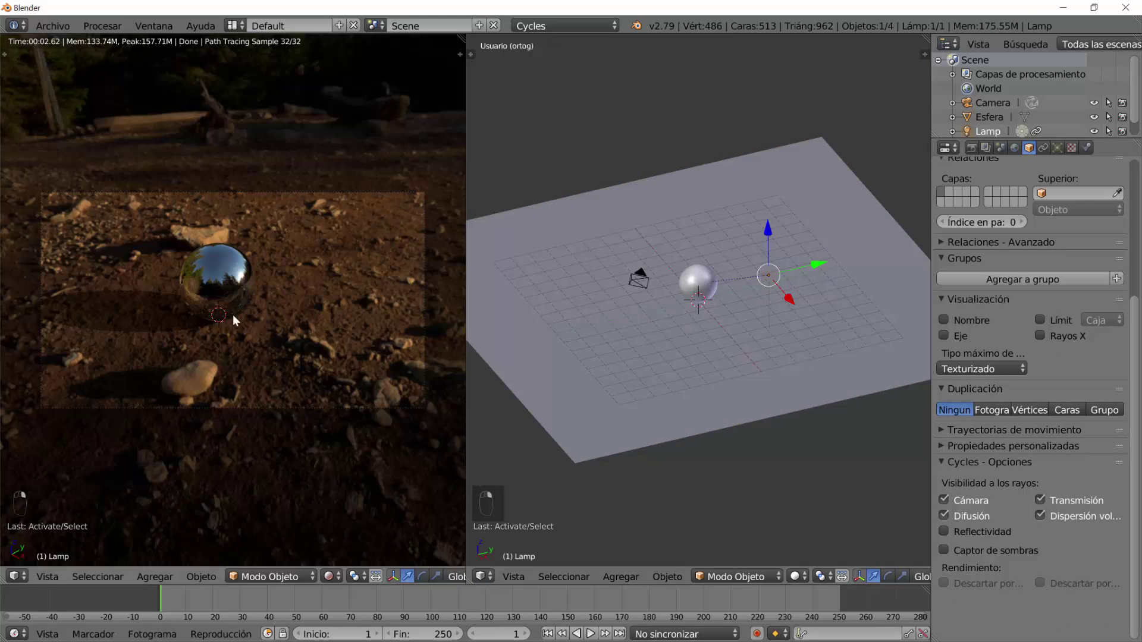
key(g)
key(x)
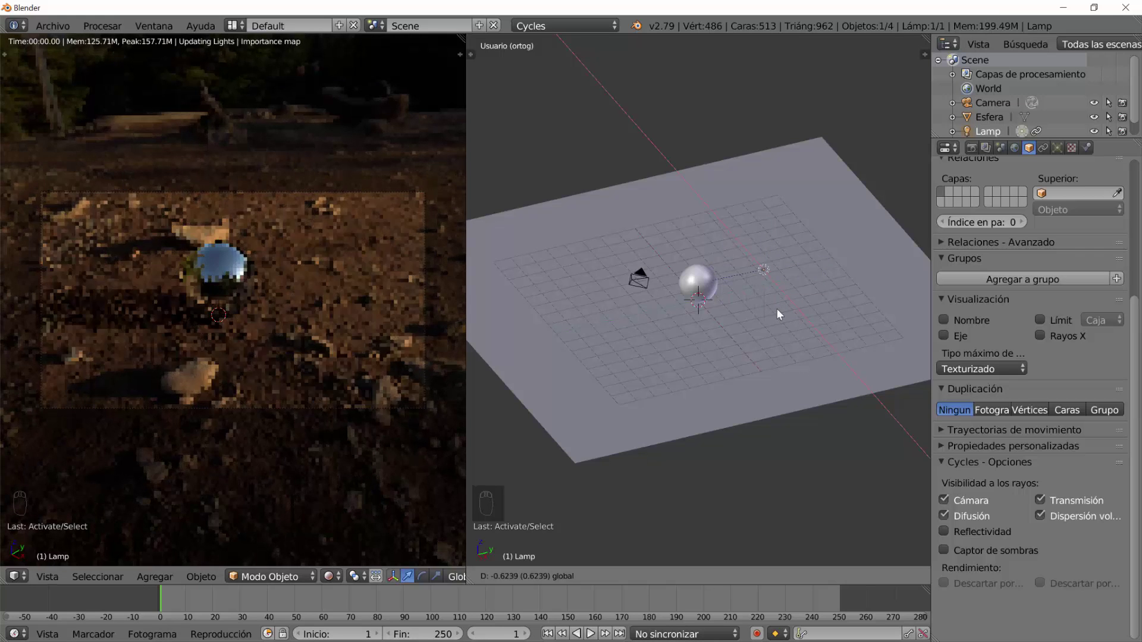
click(779, 303)
drag(810, 270, 844, 276)
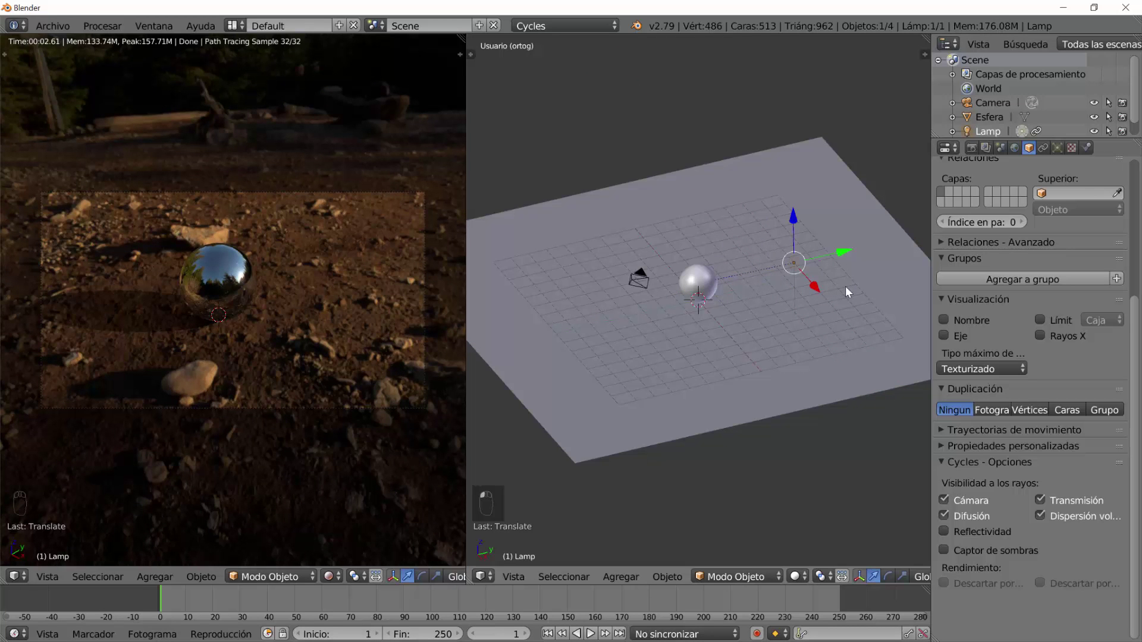
- Change the lamp type from Punto to Sol and set its intensity (Intensidad) to 3
click(1056, 147)
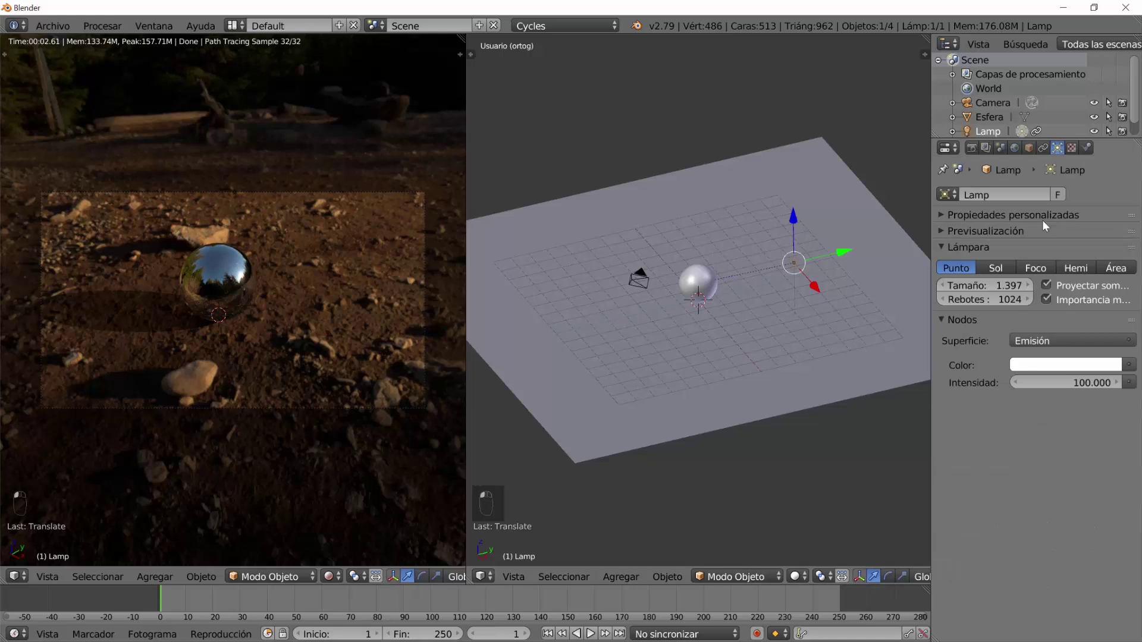
click(988, 269)
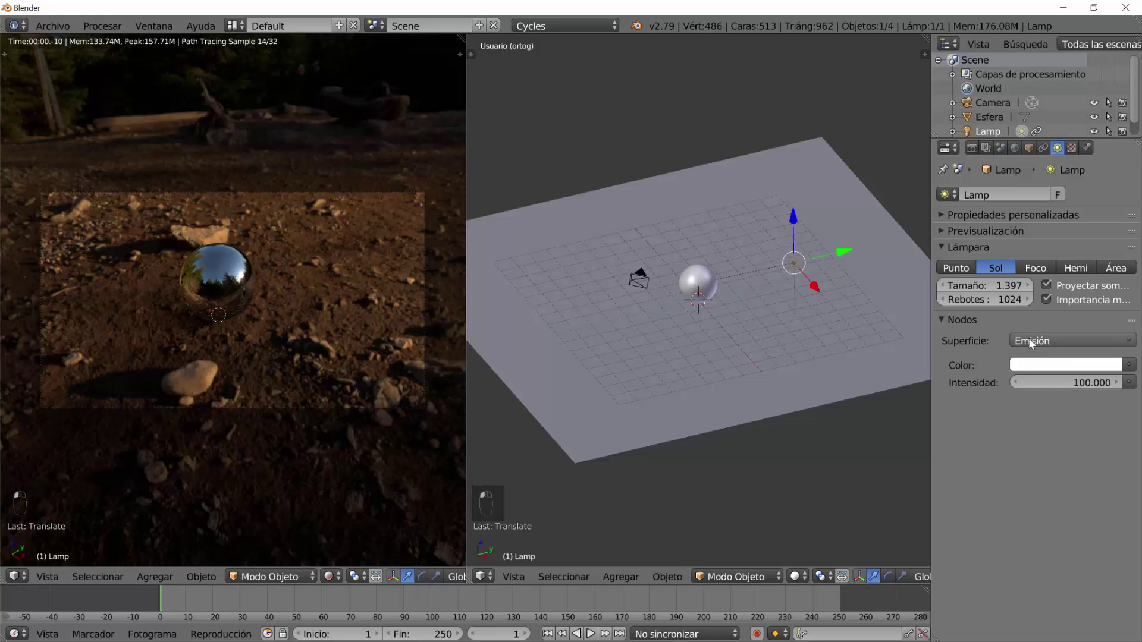
click(1040, 381)
text(3)
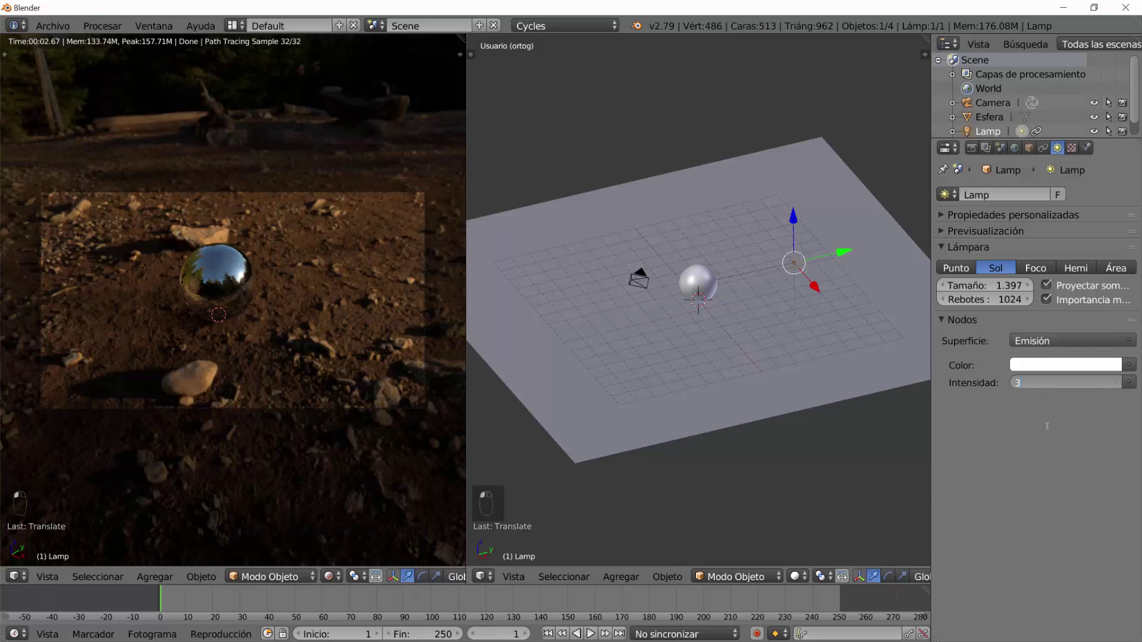
key(Return)
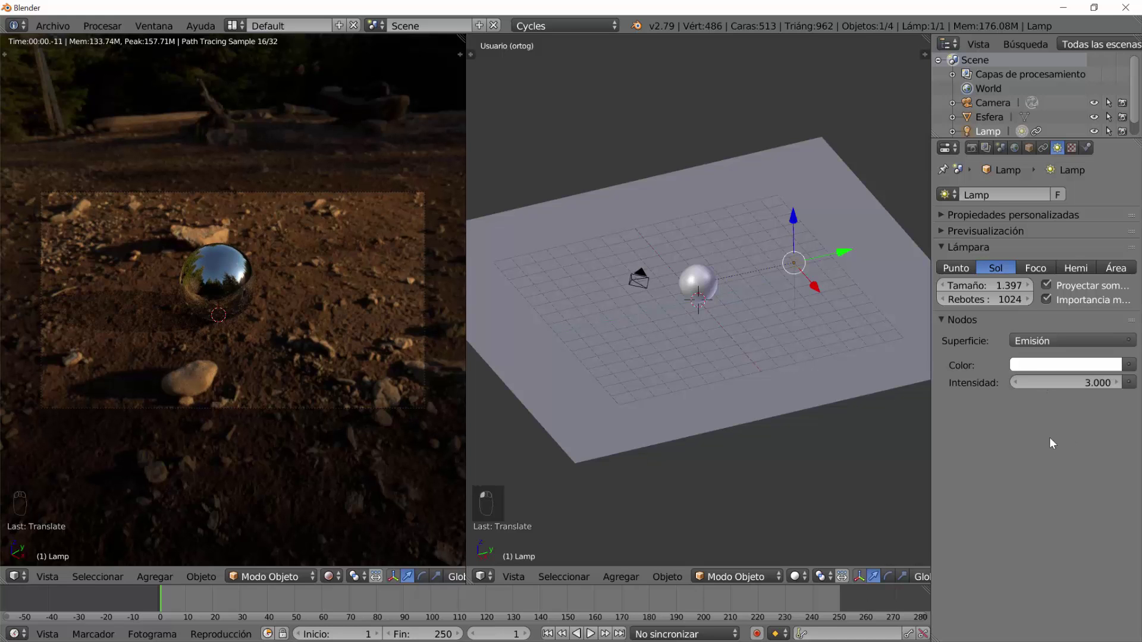
- Set the sun lamp's size (Tamaño) to 0 for a hard-edged shadow
click(985, 286)
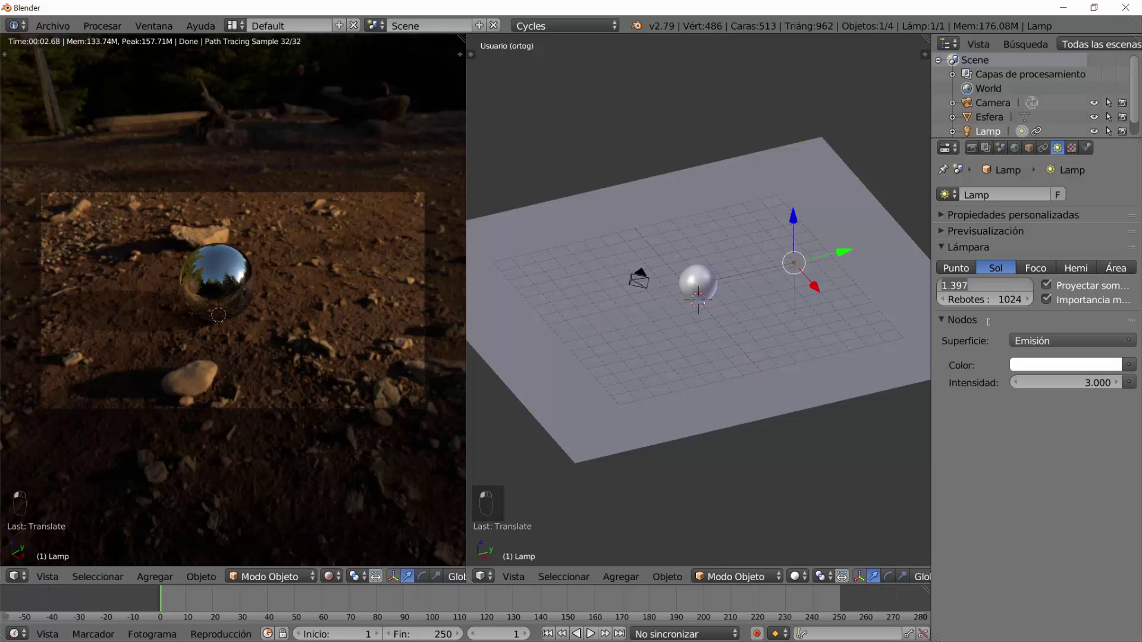
text(0)
key(Return)
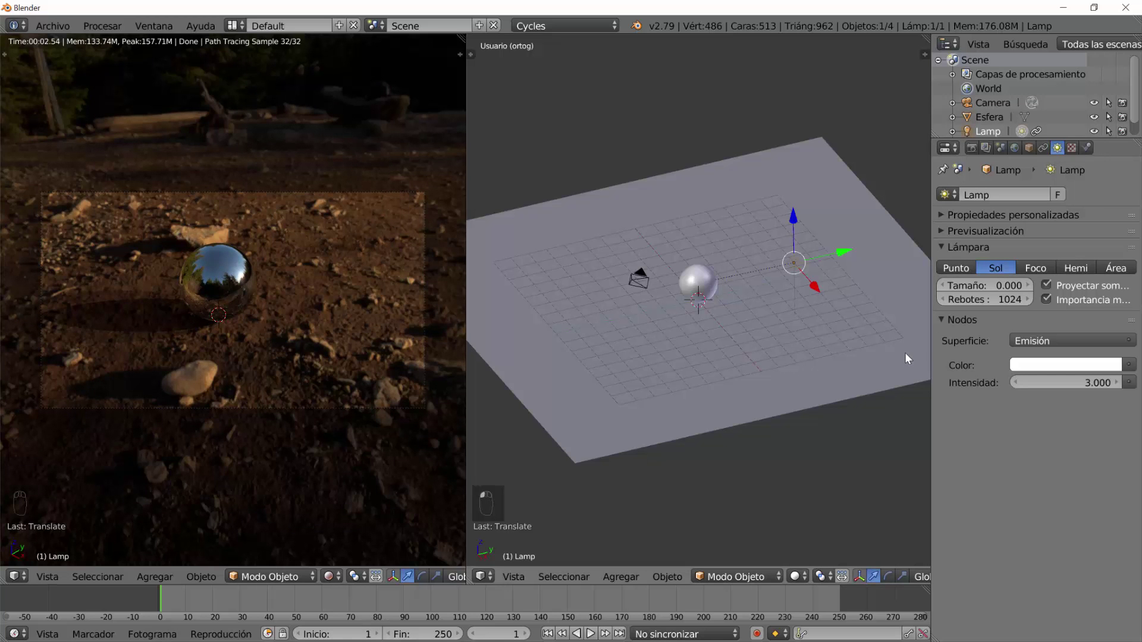
- Slide the sun lamp back and forth along the X axis to line up the sphere's shadow with the rocks' shadows
drag(816, 286, 817, 312)
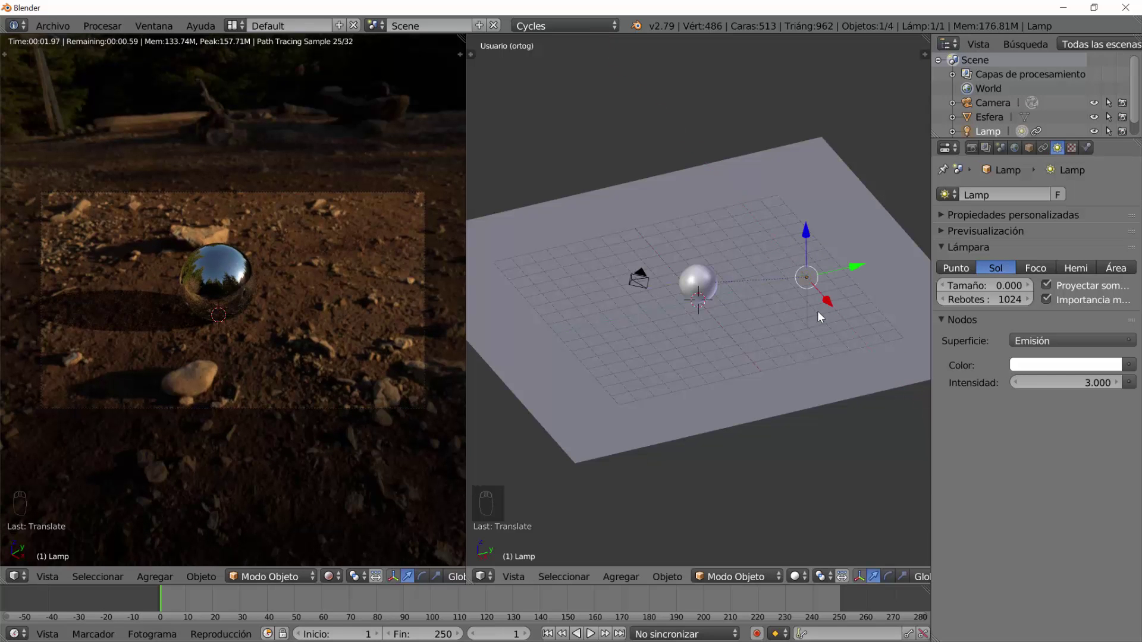
drag(828, 305, 804, 262)
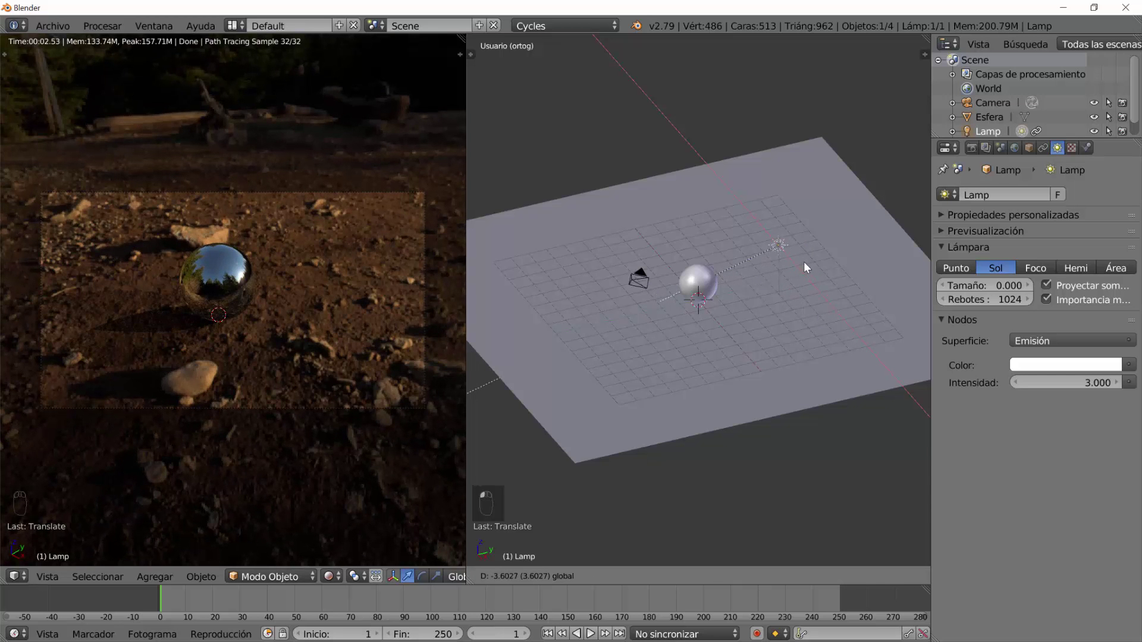
drag(804, 261, 800, 257)
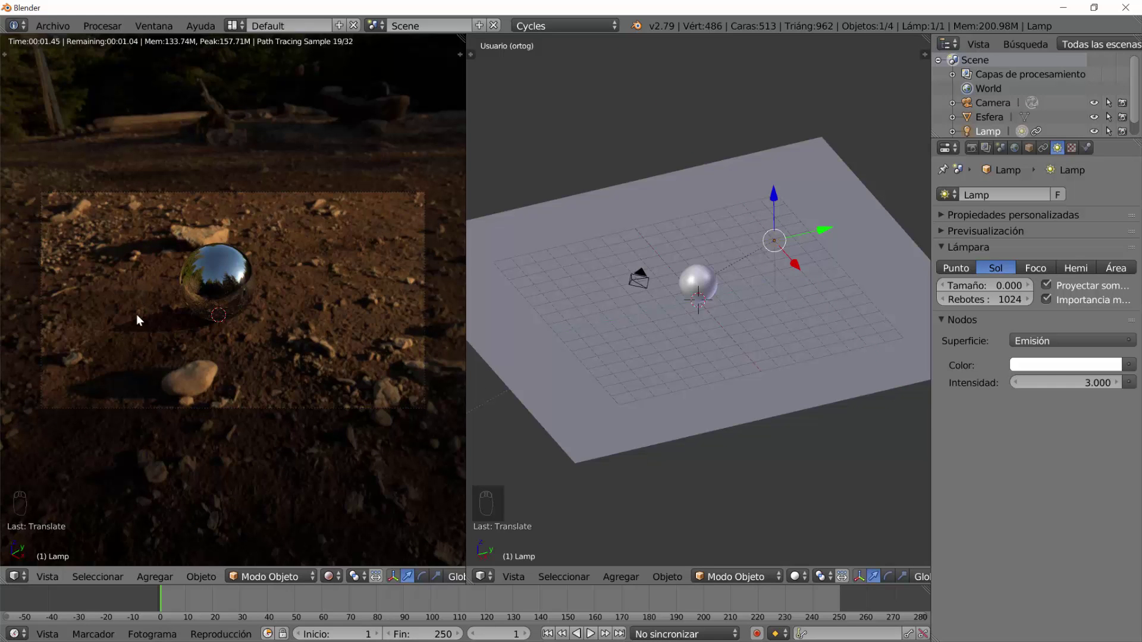
drag(794, 265, 790, 327)
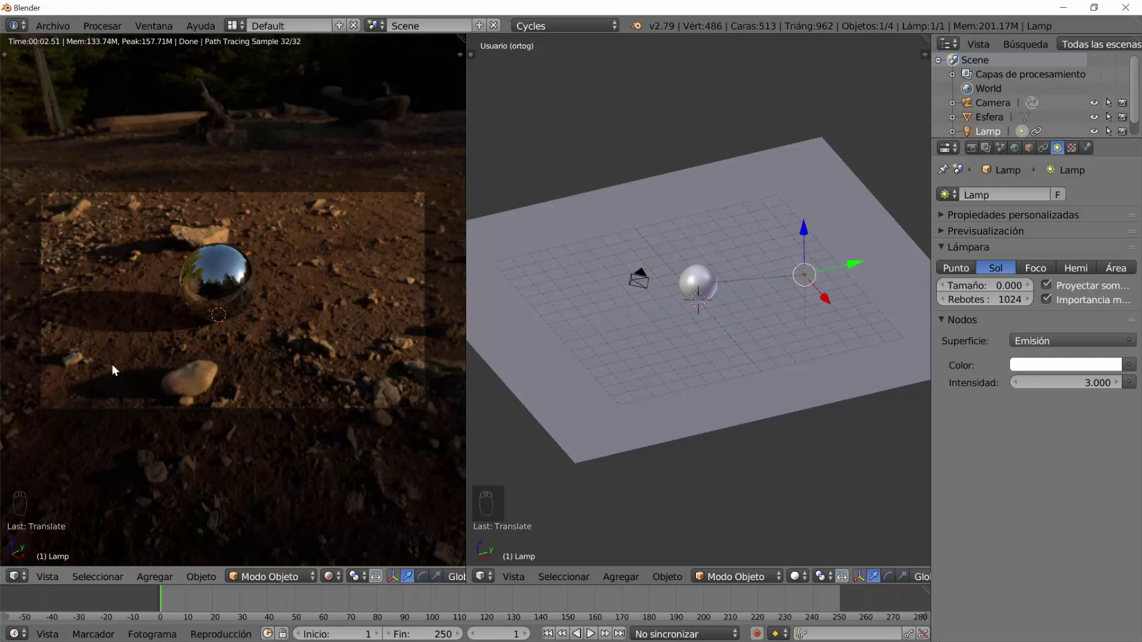
- Raise the sun lamp's intensity in stages up to 28.1 to darken the sphere's shadow
click(1052, 382)
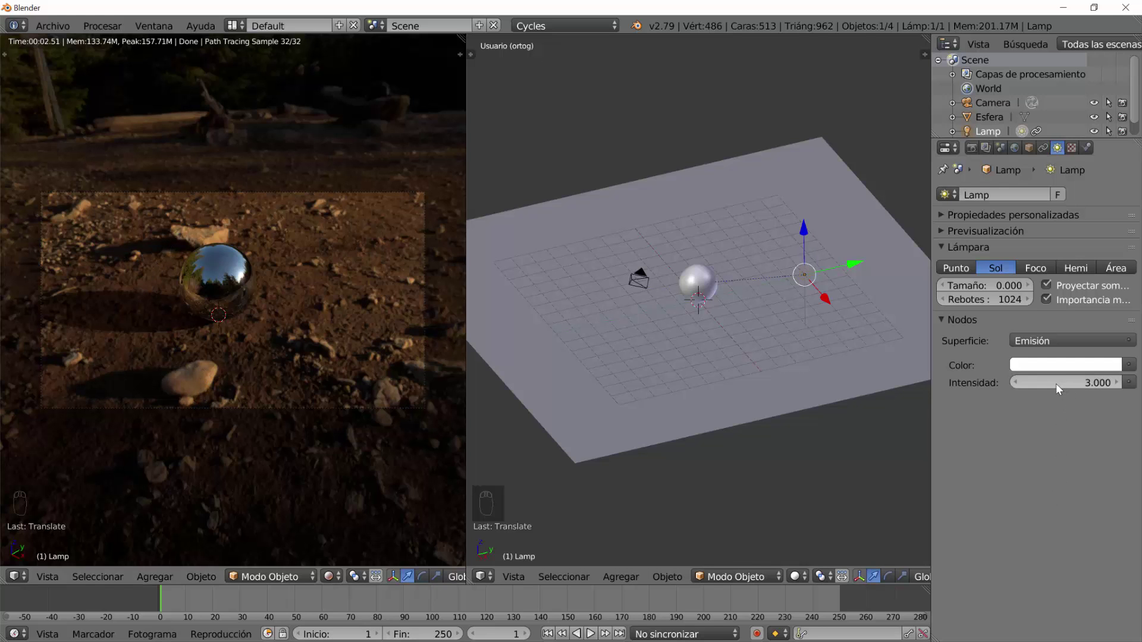
text(5.9)
key(Return)
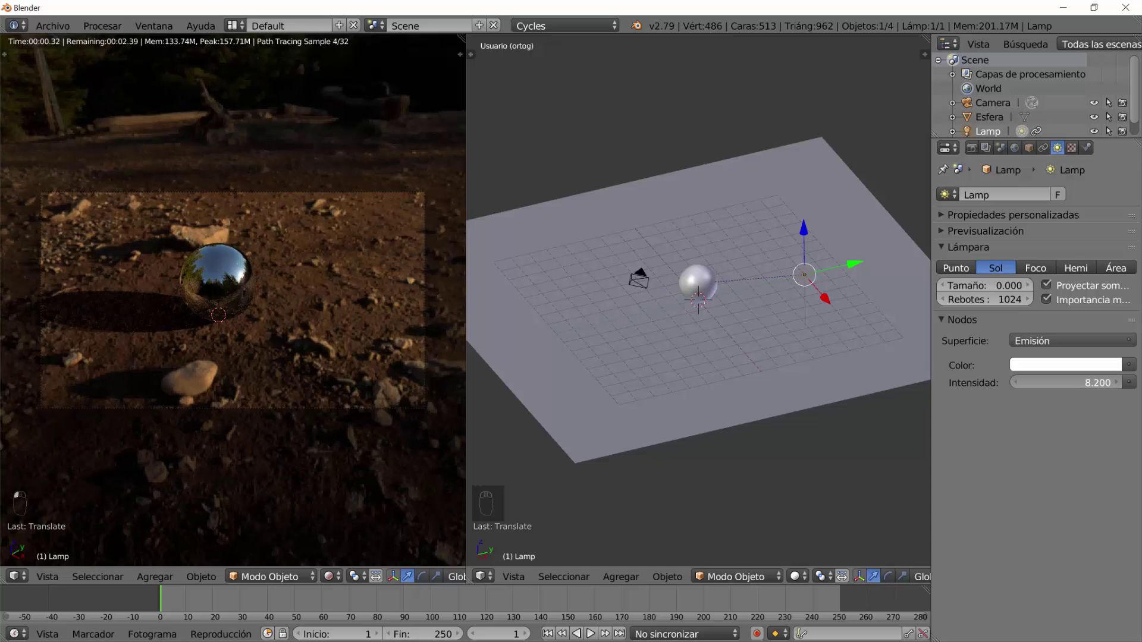
click(1053, 382)
text(14.5)
key(Return)
click(1053, 381)
text(18.4)
key(Return)
click(1047, 384)
text(18.9)
key(Return)
click(1052, 382)
text(28.1)
key(Return)
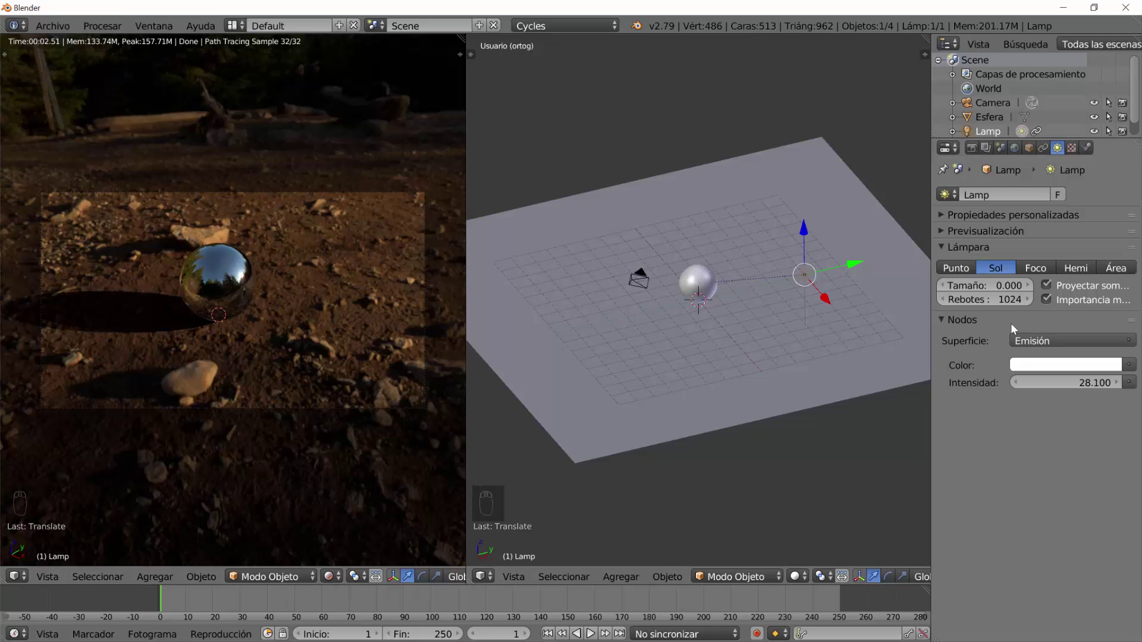
- Merge the two 3D views into one large rendered camera view and fine-tune the sun lamp's size to 0.017
mouse_move(990, 285)
mouse_down()
mouse_move(1005, 285)
mouse_move(994, 285)
mouse_up()
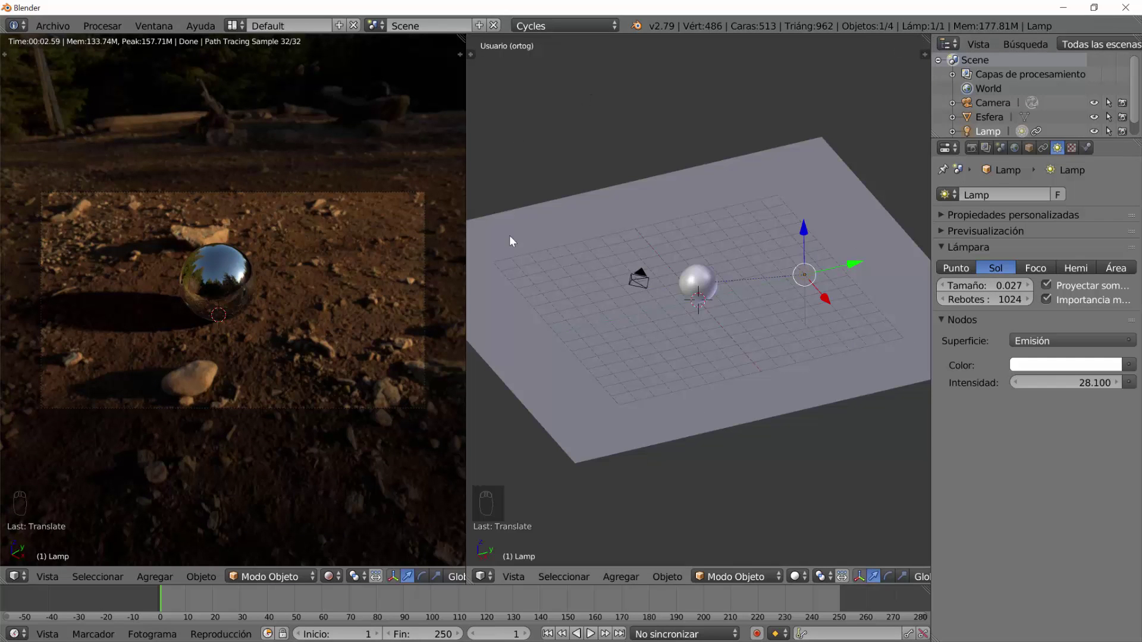
drag(461, 41, 554, 206)
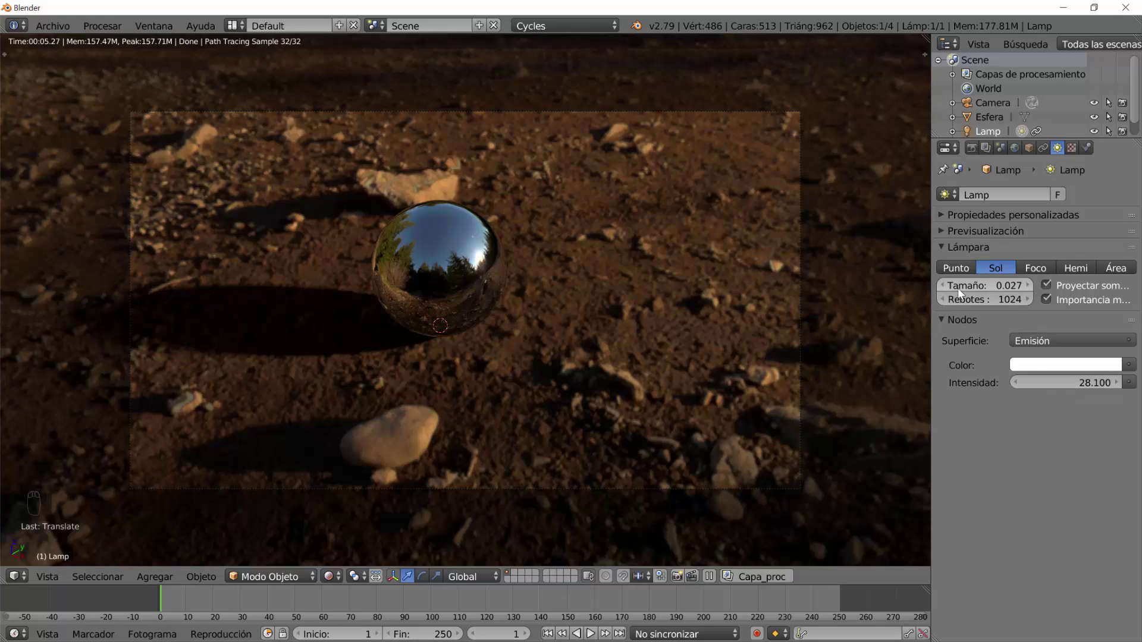
drag(941, 286, 940, 359)
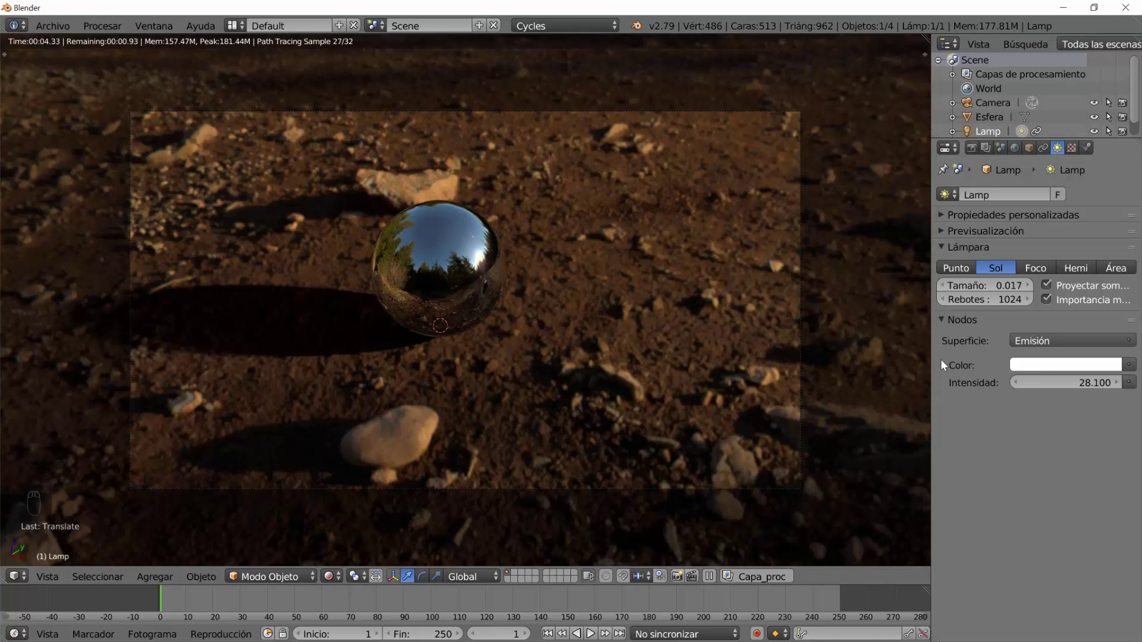
- Set the render samples (Procesar) to 261, render the final image and return to the 3D view
click(971, 147)
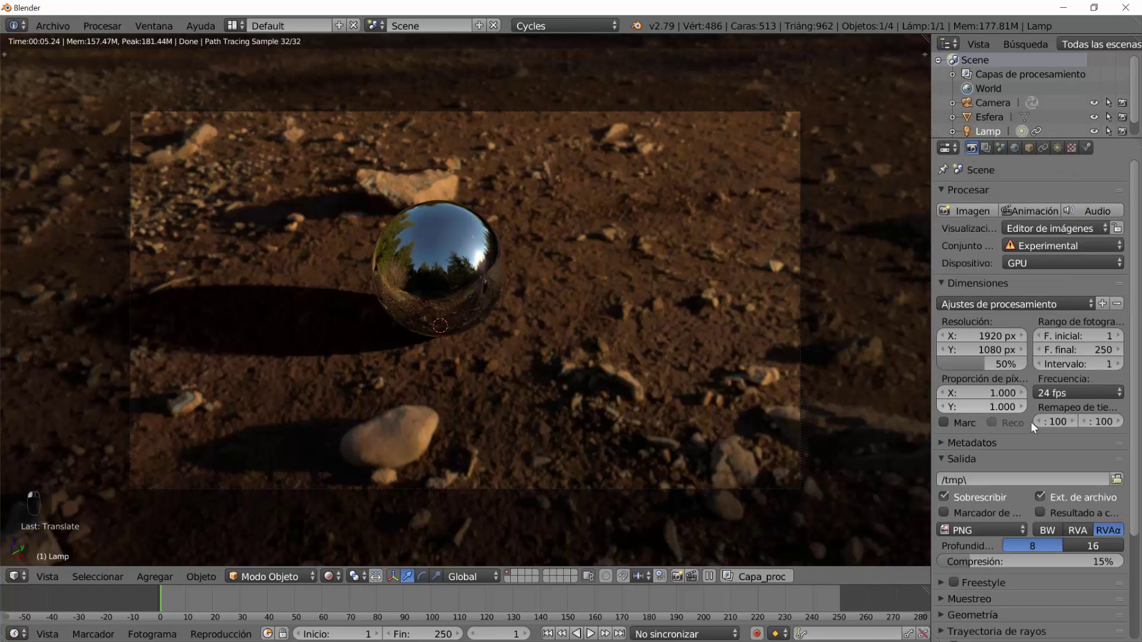
scroll(1015, 395, down, 3)
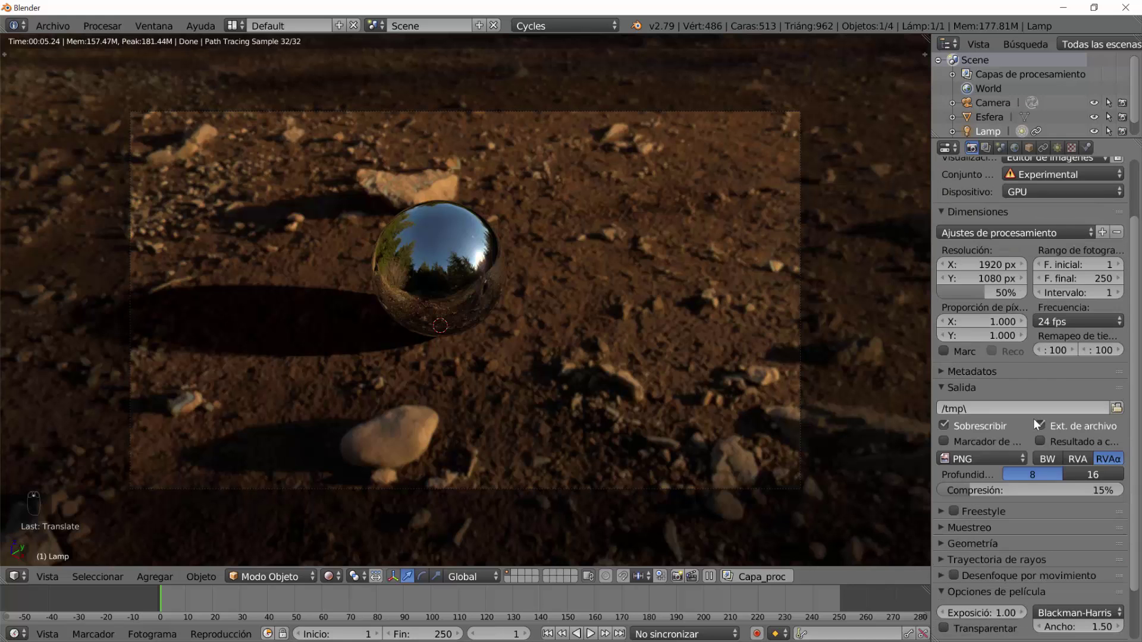
click(1007, 528)
scroll(1059, 530, down, 4)
mouse_move(1085, 509)
mouse_down()
mouse_move(1110, 510)
mouse_move(1086, 509)
mouse_up()
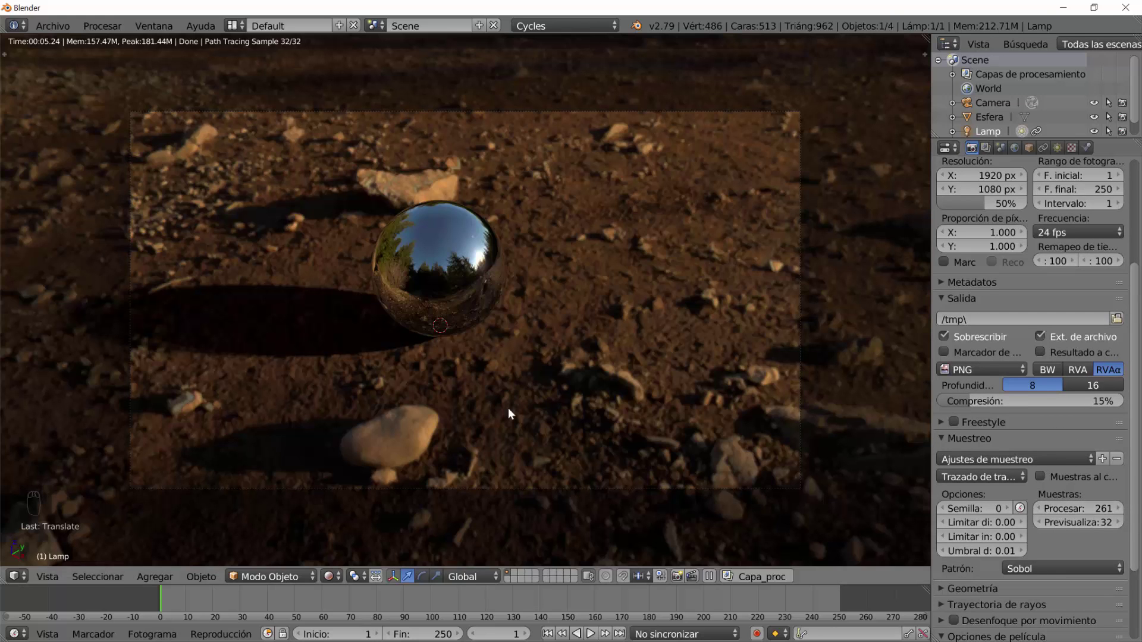
key(F12)
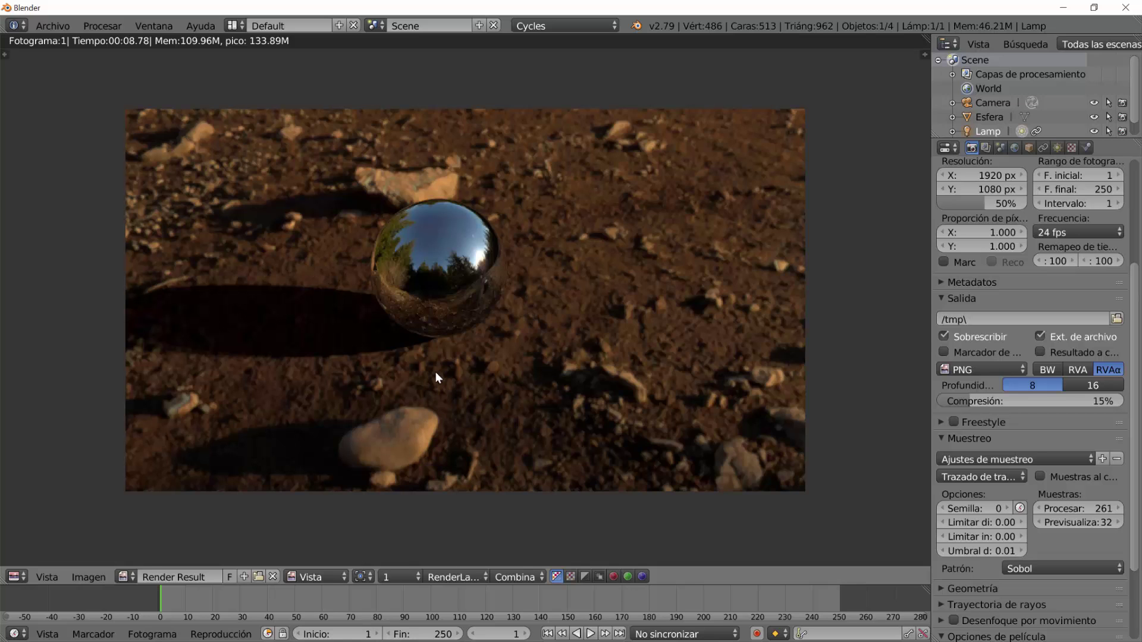
key(Escape)
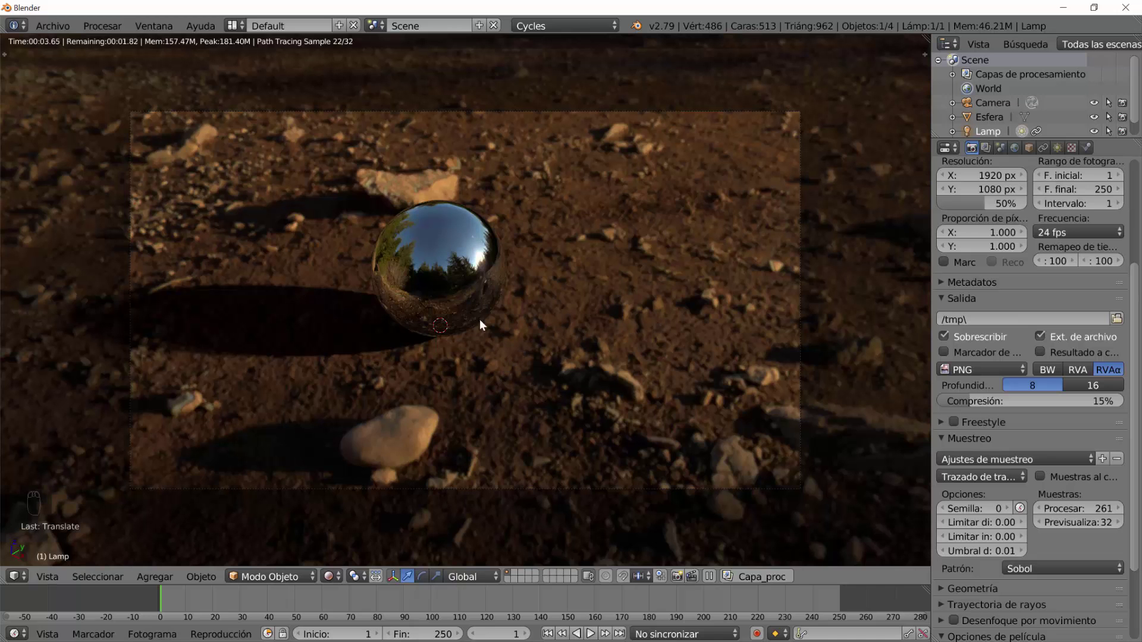
- Select the sphere and hide it in the viewport to expose the HDR background alone
right_click(466, 295)
click(1094, 117)
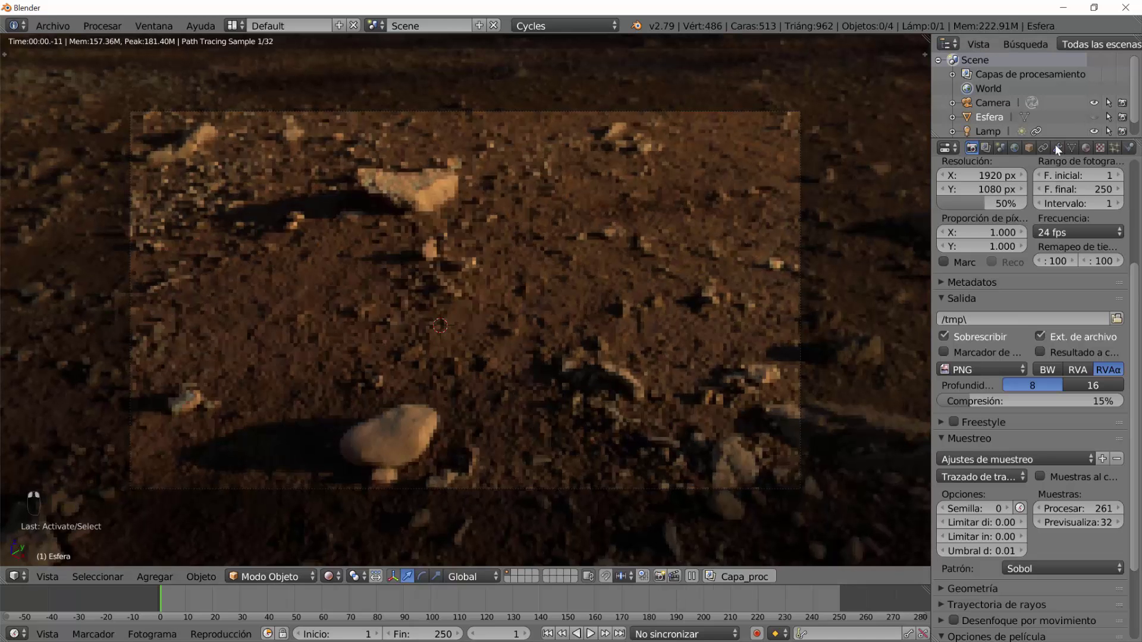
scroll(527, 380, down, 2)
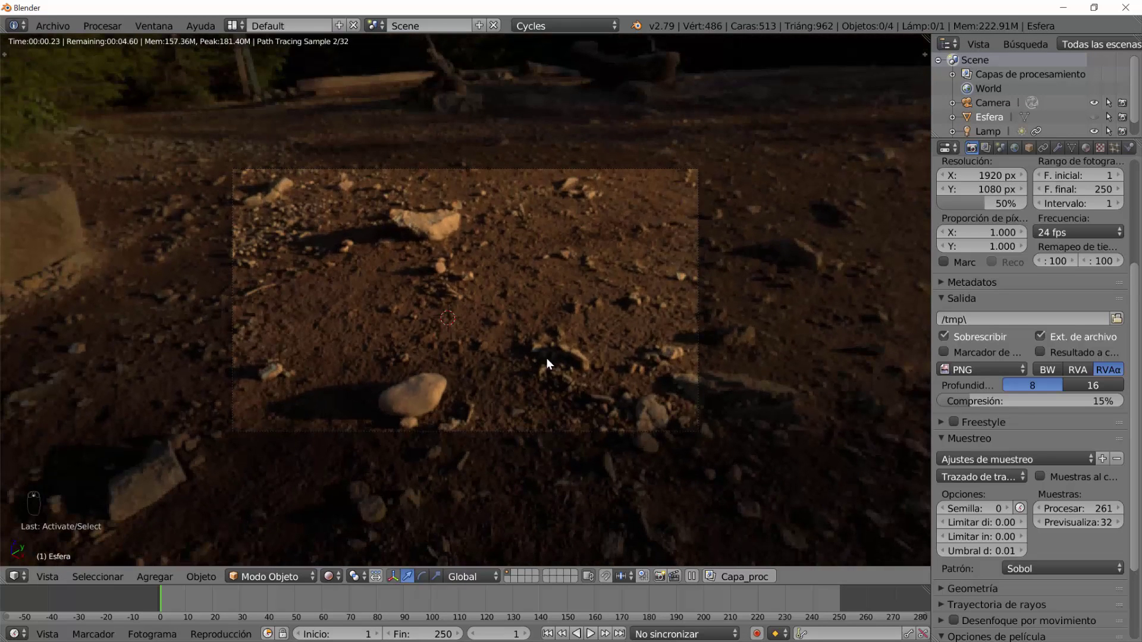
- Temporarily enable Fijar cámara a la vista, turn the camera toward the trees and examine the shadows in the HDR image
key(n)
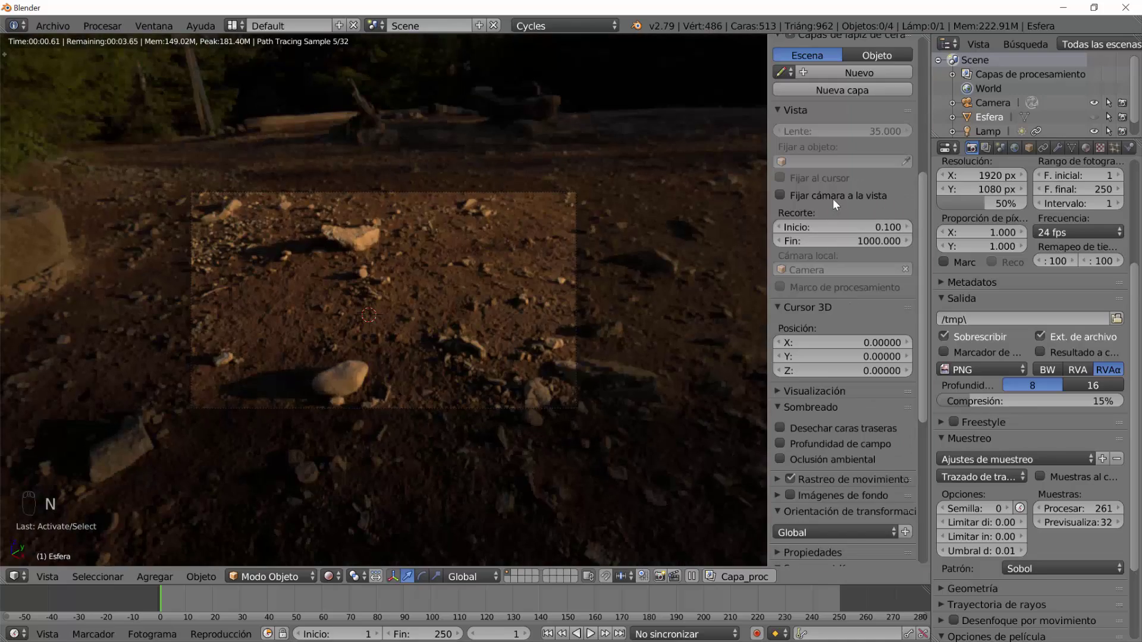
click(833, 199)
mouse_move(431, 333)
middle_down()
mouse_move(351, 343)
mouse_move(339, 315)
middle_up()
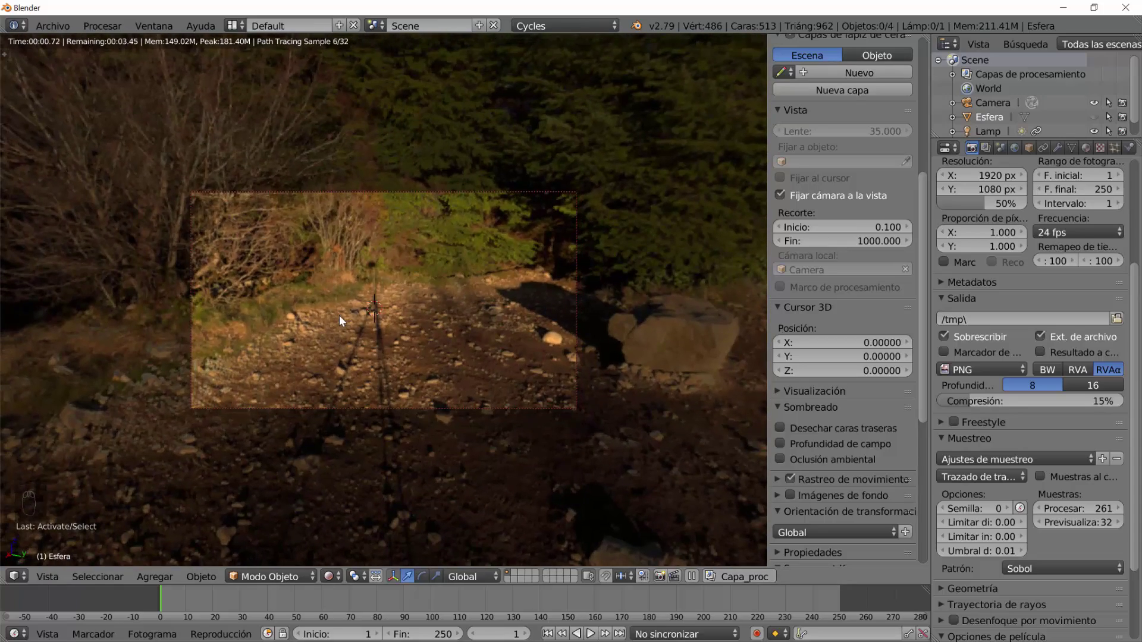
middle_drag(373, 280, 391, 260)
click(780, 195)
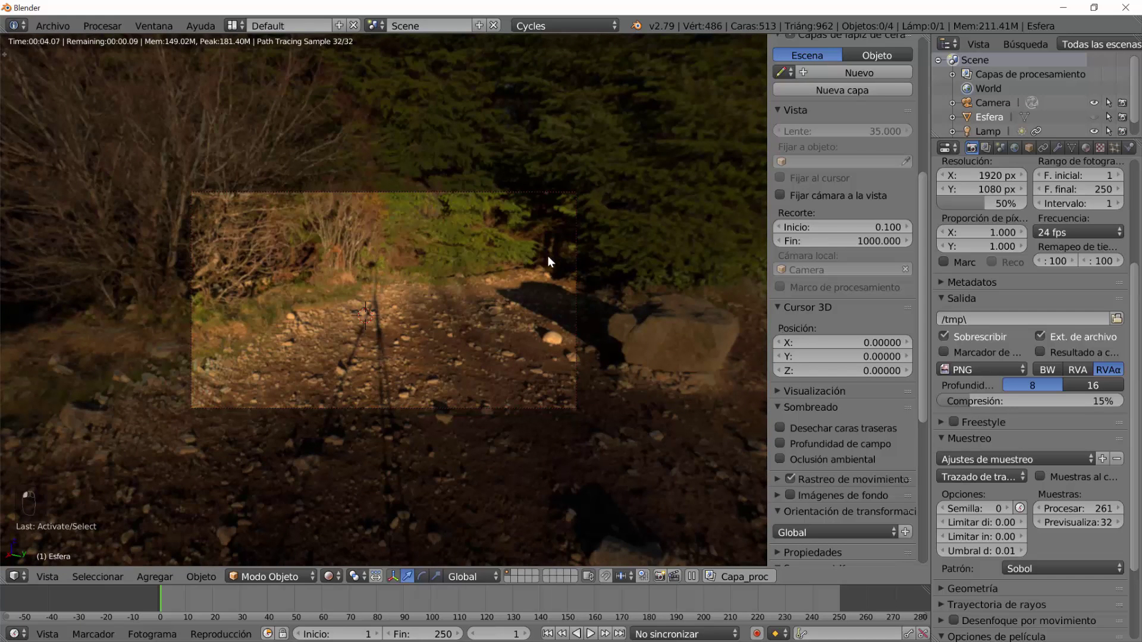
scroll(506, 255, up, 4)
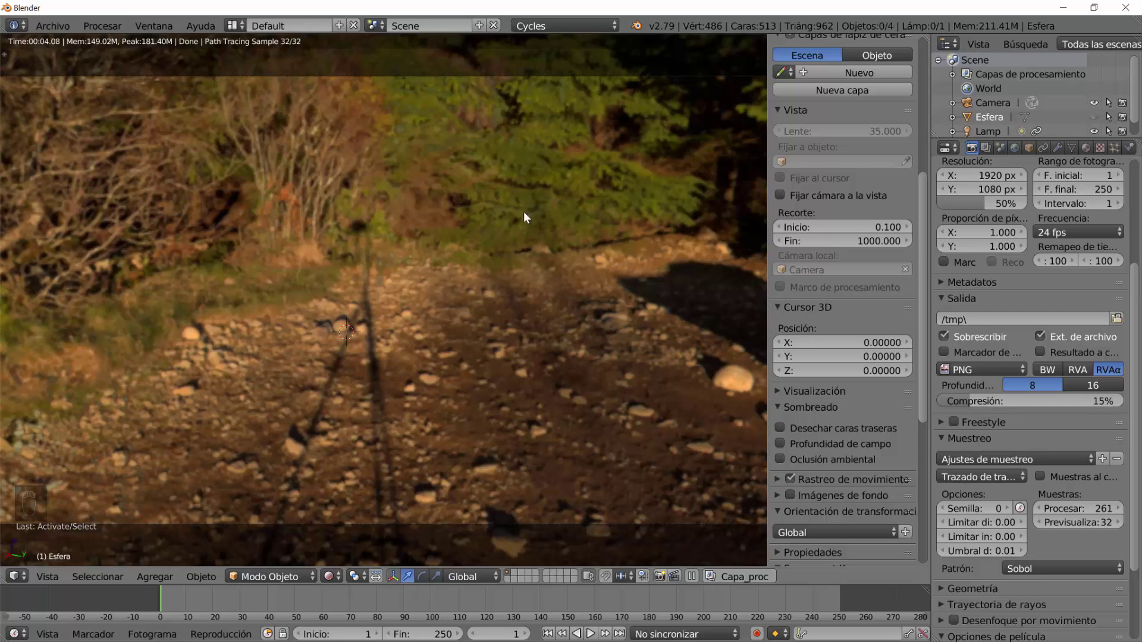
scroll(497, 355, down, 3)
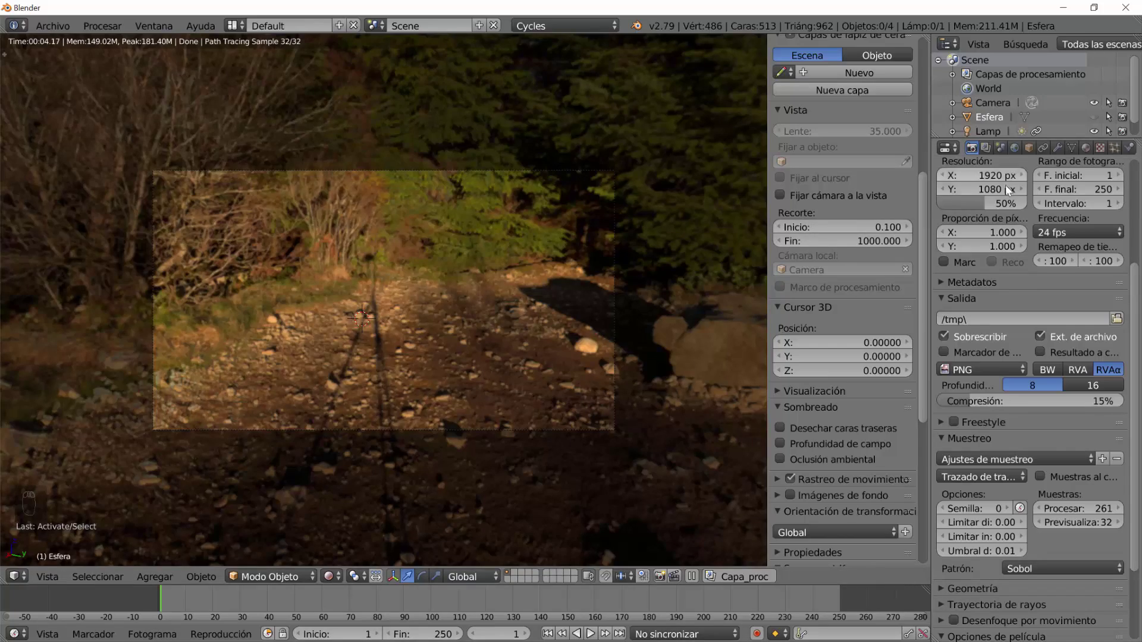
- Unhide the sphere and orbit around it against the rocky ground
click(1094, 116)
middle_drag(377, 297, 401, 323)
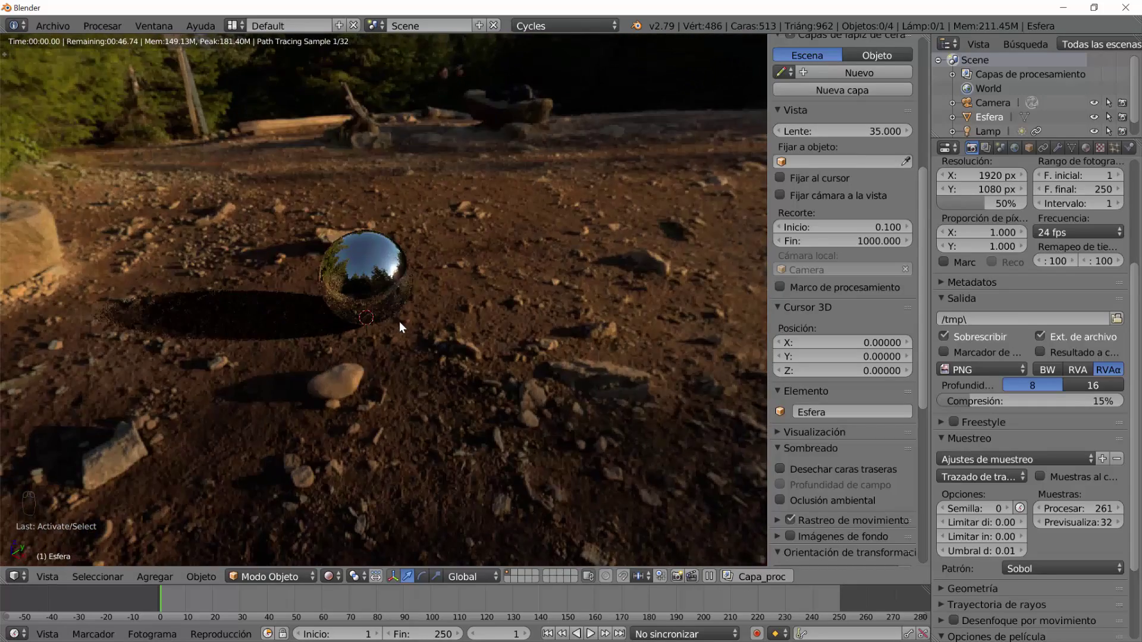